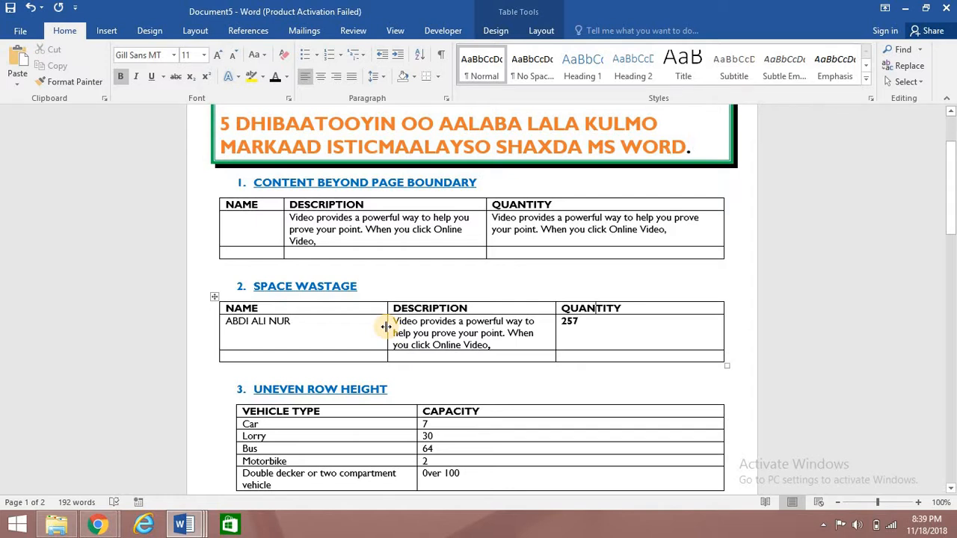
Try to fit the Name and Description columns of the Space Wastage table to their contents, and undo the resizing
double_click(387, 326)
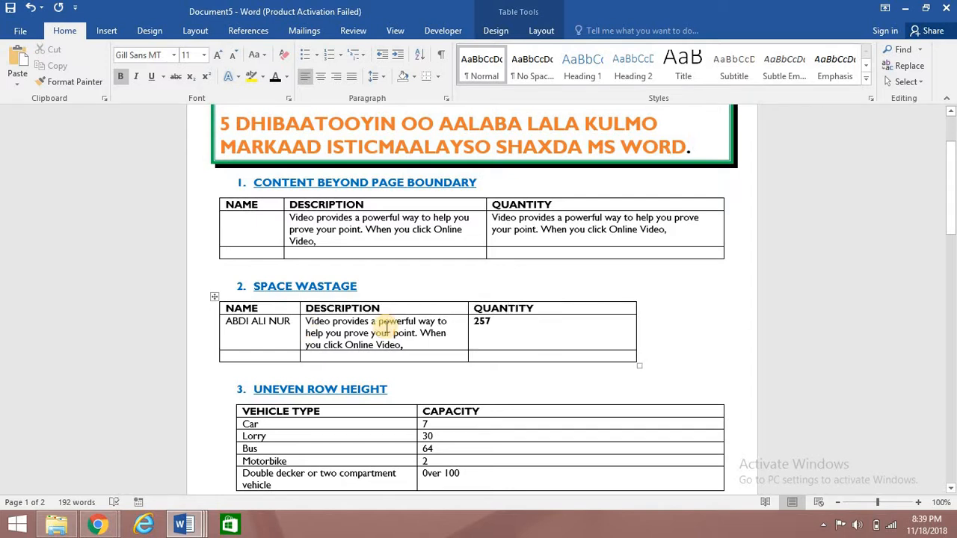
double_click(466, 327)
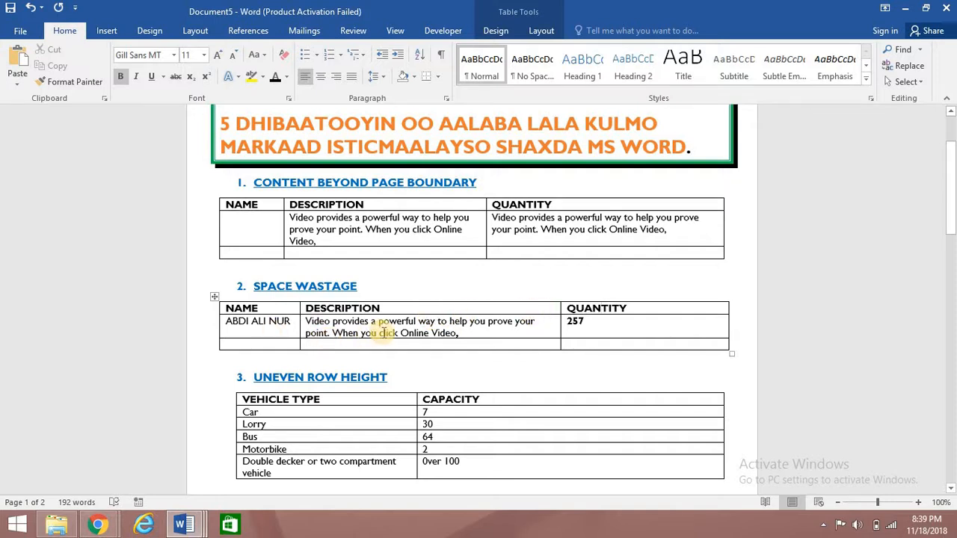
key("ctrl+z")
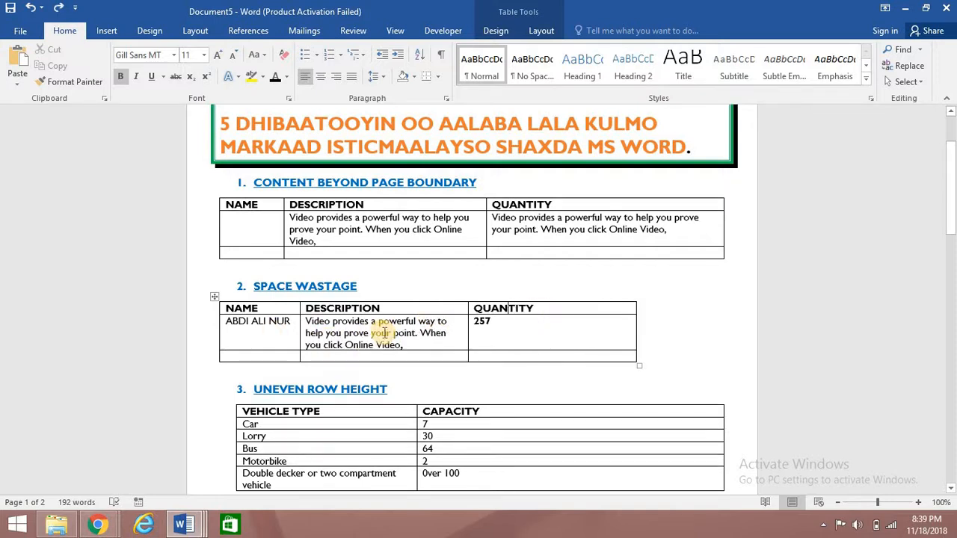
key("ctrl+y")
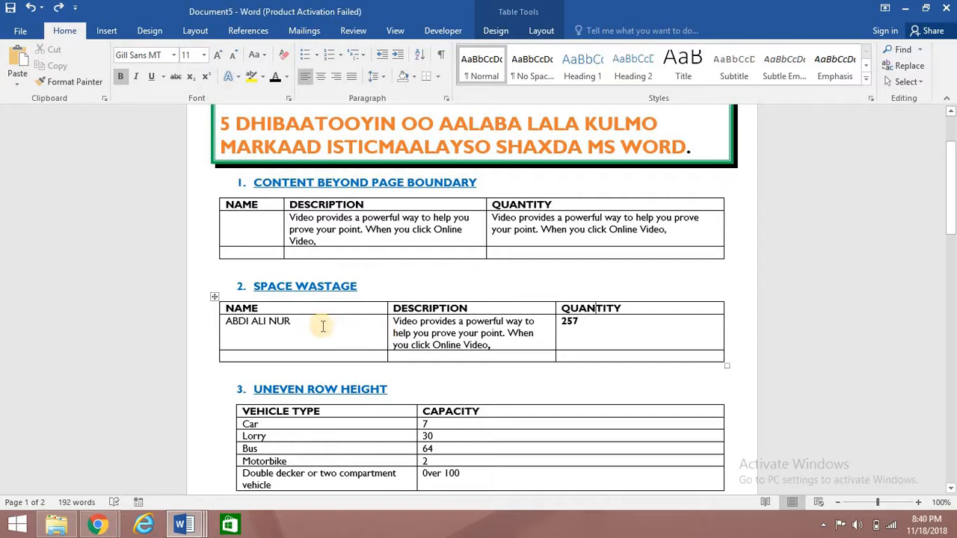
Select the whole Space Wastage table and apply AutoFit Contents to it
left_click(423, 335)
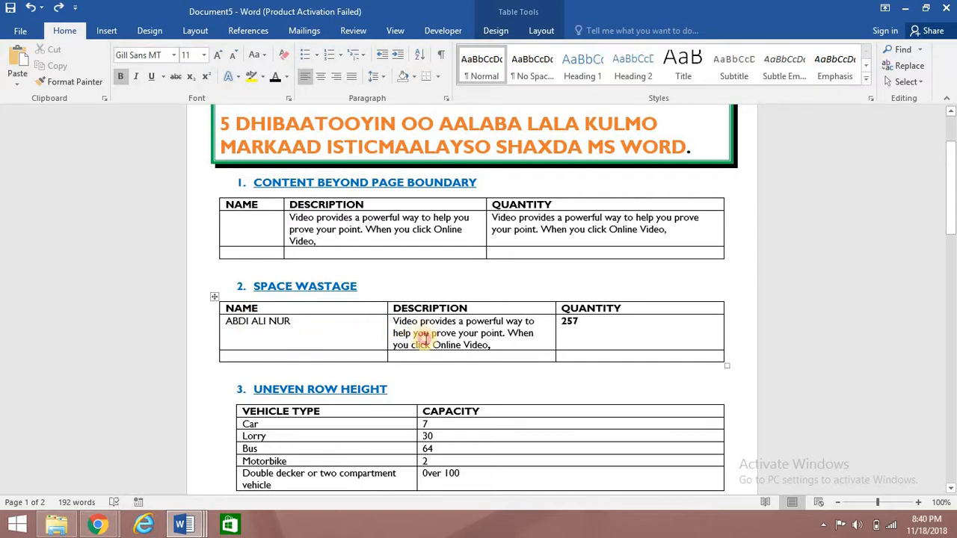
left_click(213, 299)
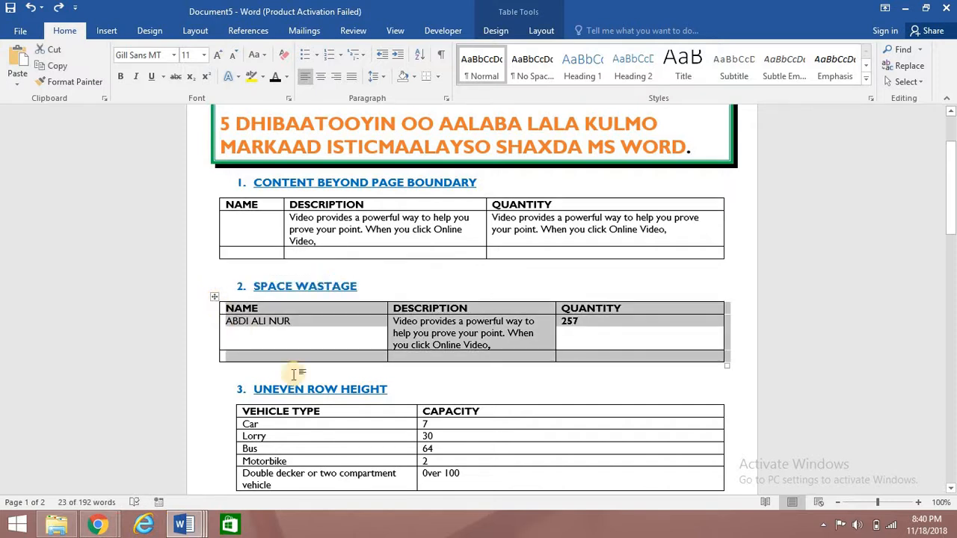
left_click(538, 31)
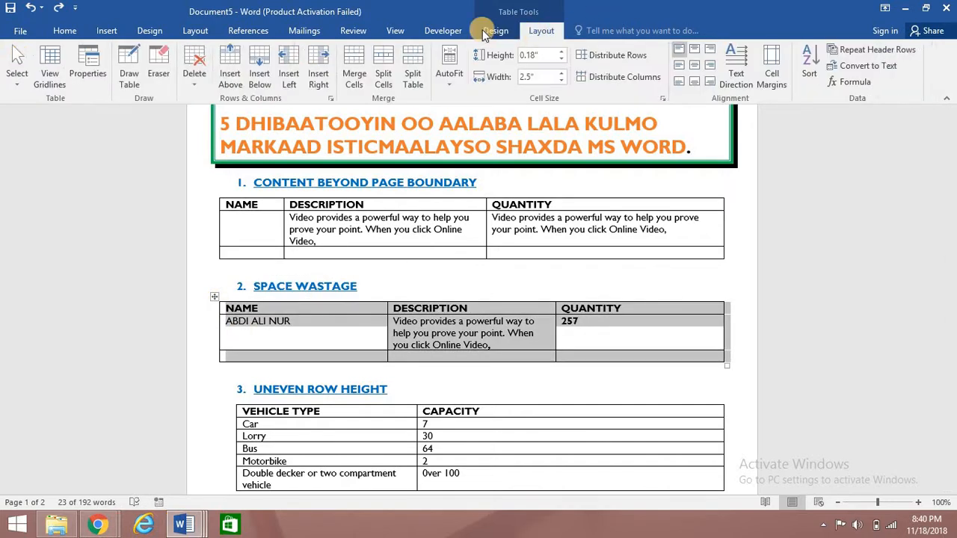
left_click(450, 82)
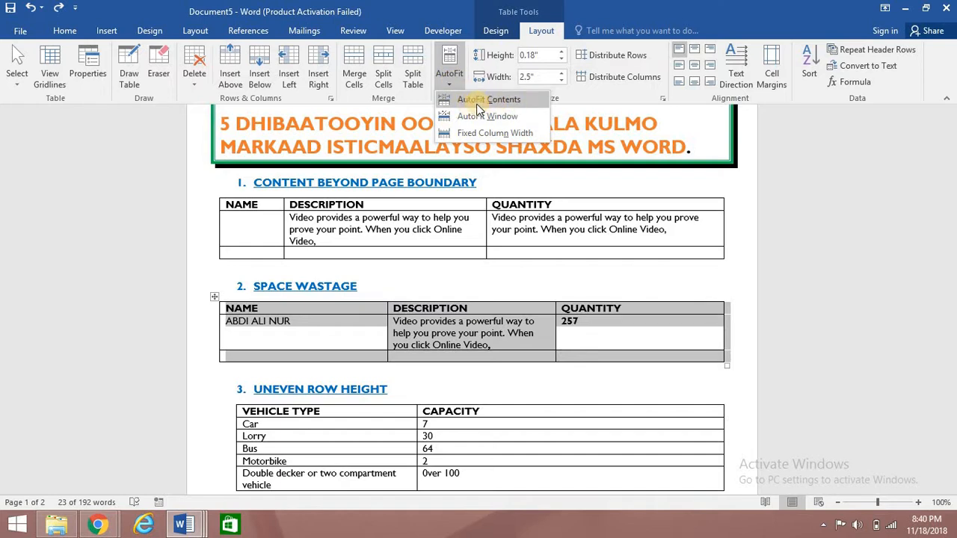
left_click(479, 107)
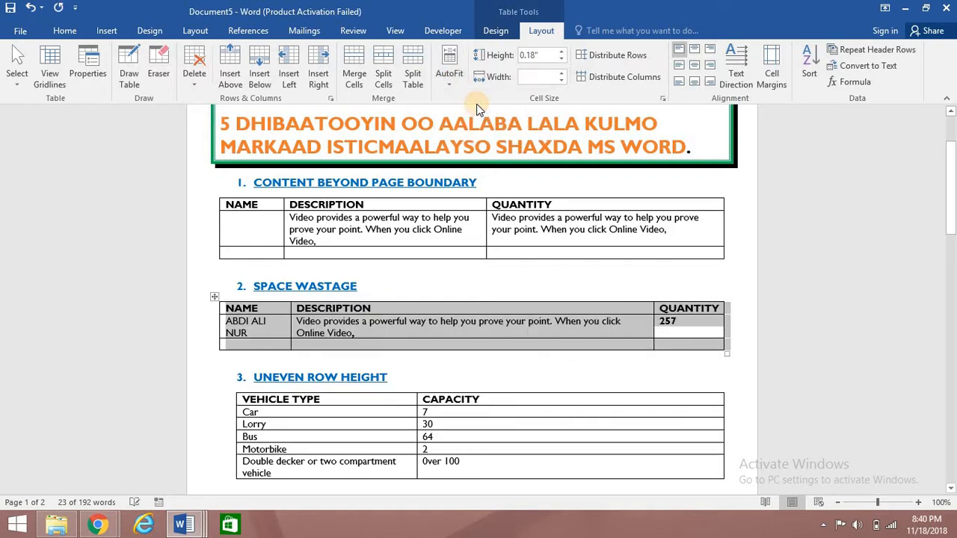
left_click(511, 321)
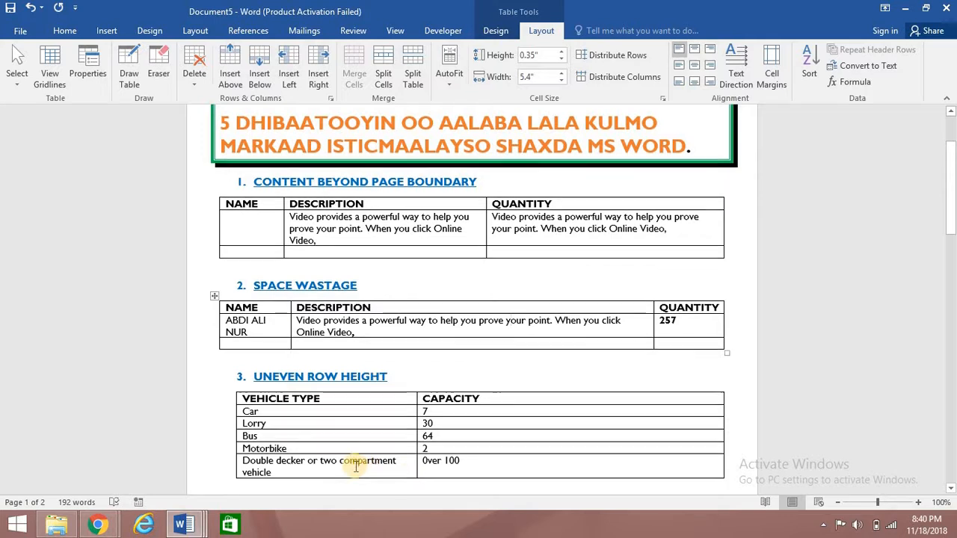
Try widening the Vehicle Type column in the Uneven Row Height table to about 4.56 inches, and undo it
scroll(357, 465, "down", 3)
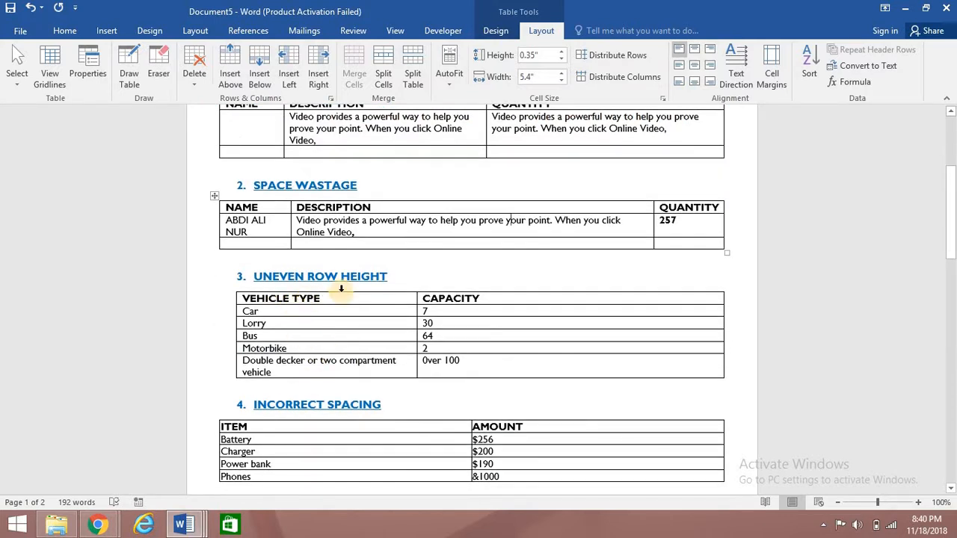
scroll(388, 329, "down", 1)
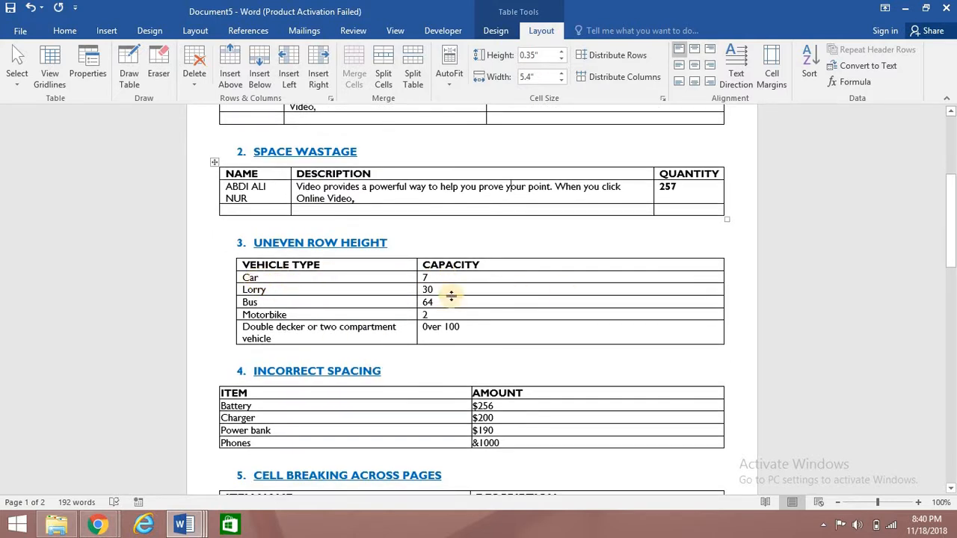
left_click(328, 288)
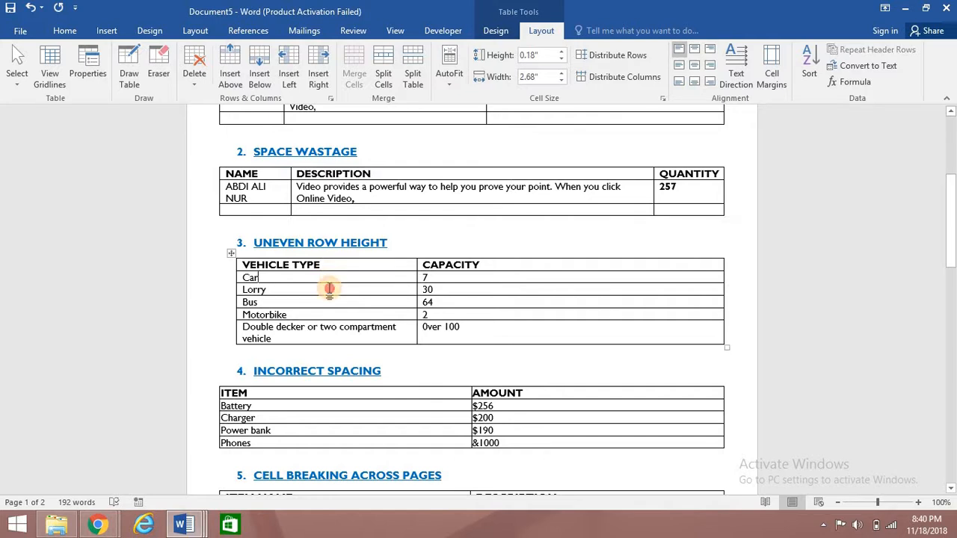
left_click(328, 314)
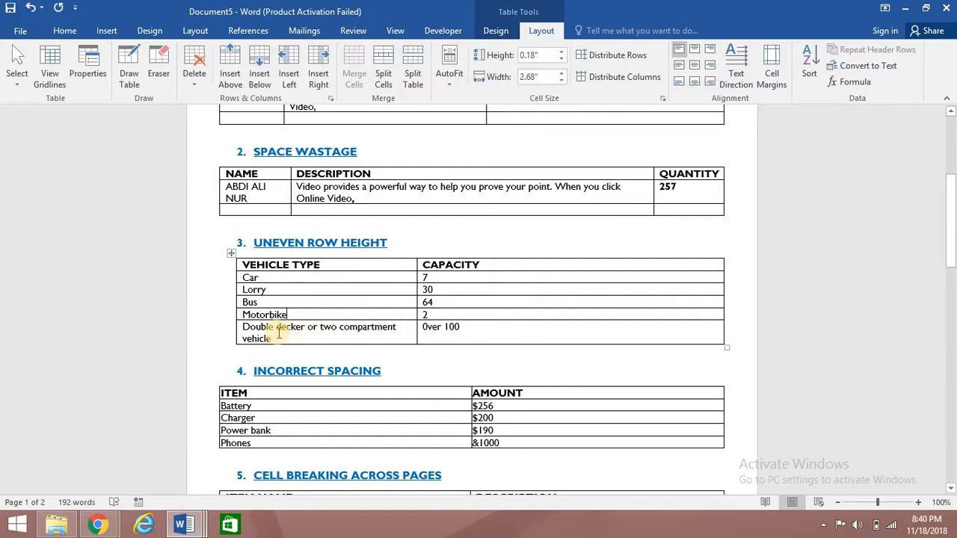
left_click_drag(277, 334, 568, 327)
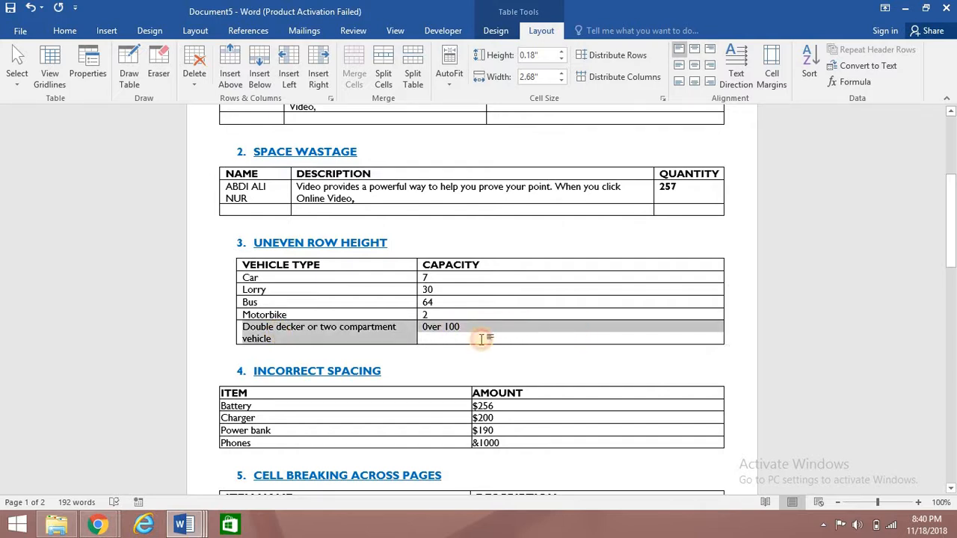
left_click(313, 329)
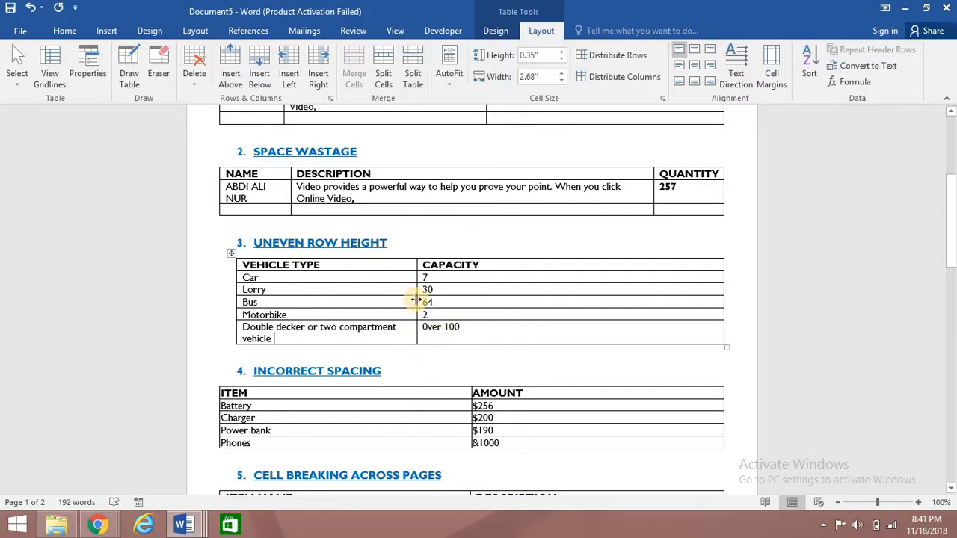
left_click_drag(416, 300, 542, 300)
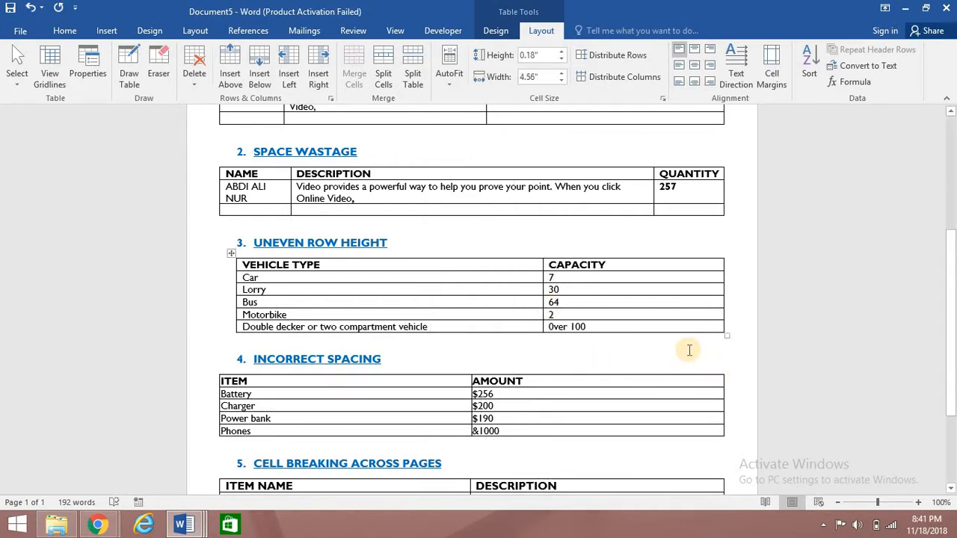
key("ctrl+z")
key("ctrl+z")
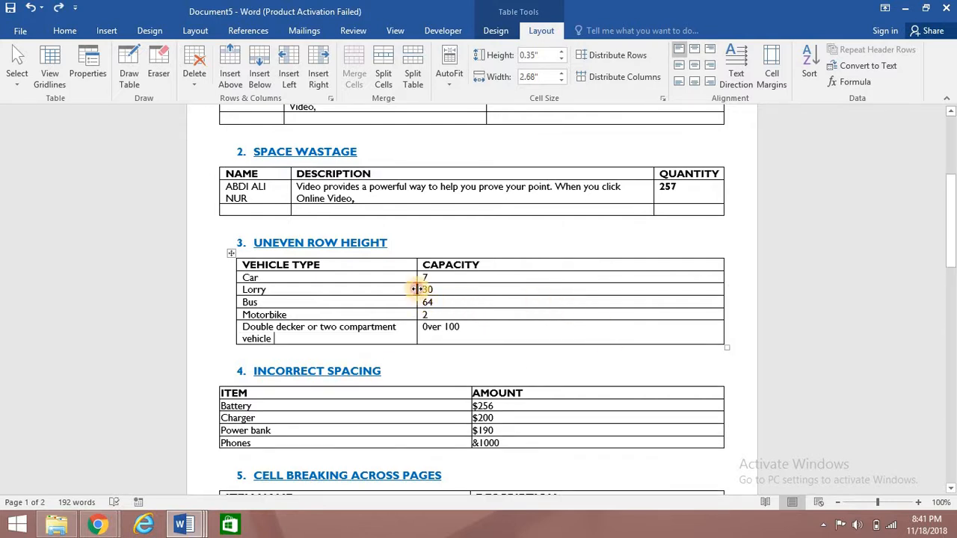
Widen the Vehicle Type column in the Uneven Row Height table to about 2.85 inches, undoing the extra fit to contents
left_click_drag(417, 289, 428, 290)
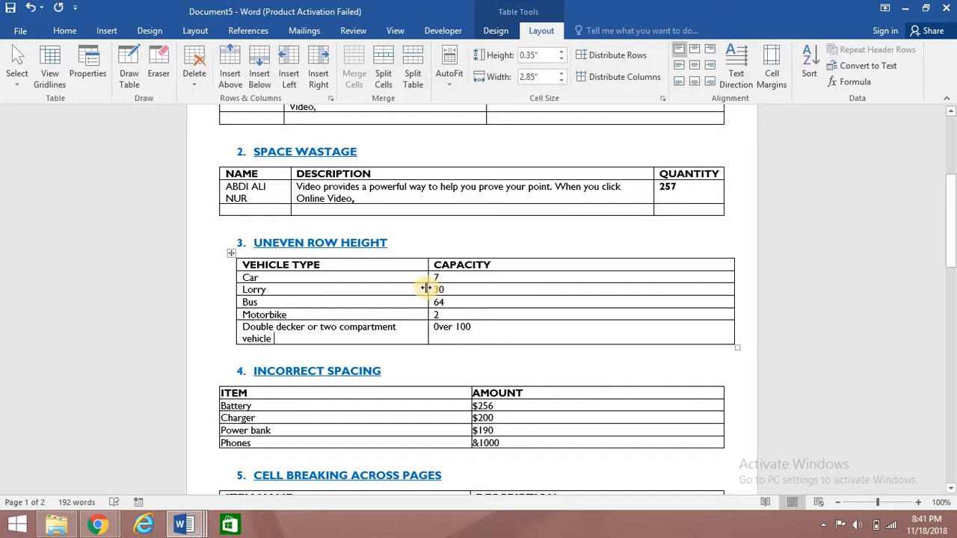
double_click(426, 289)
double_click(428, 290)
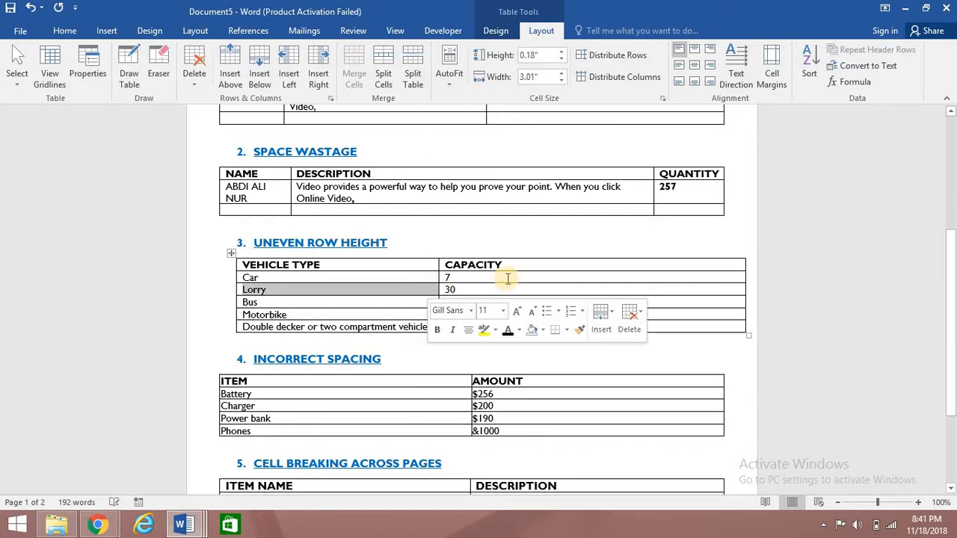
left_click(509, 277)
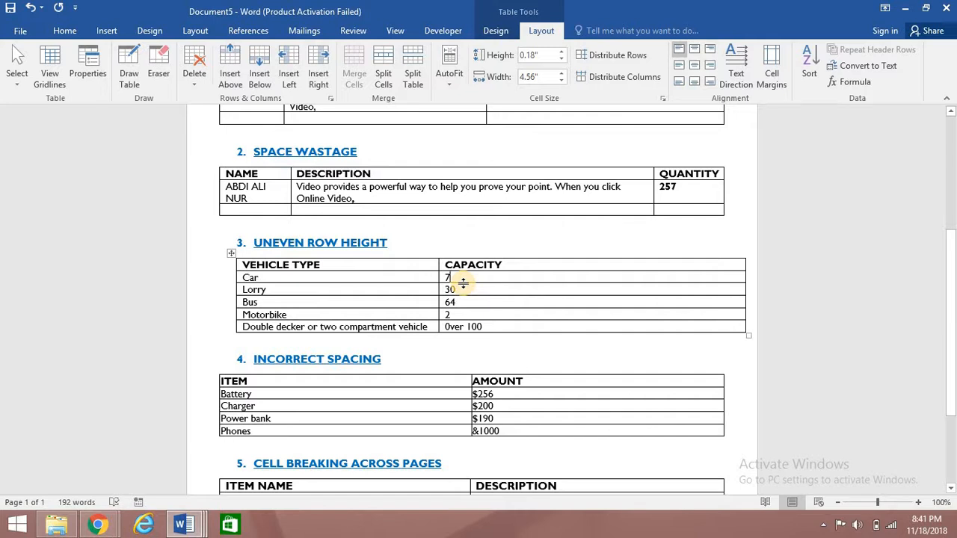
key("ctrl+z")
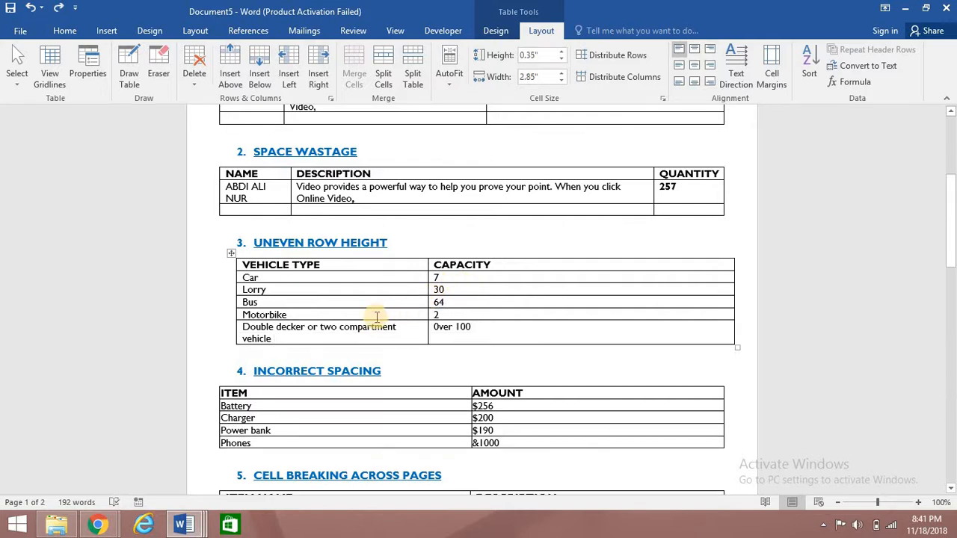
Add an empty line after Car, Lorry, Bus and Motorbike in the Vehicle Type column to make those rows taller
left_click(334, 338)
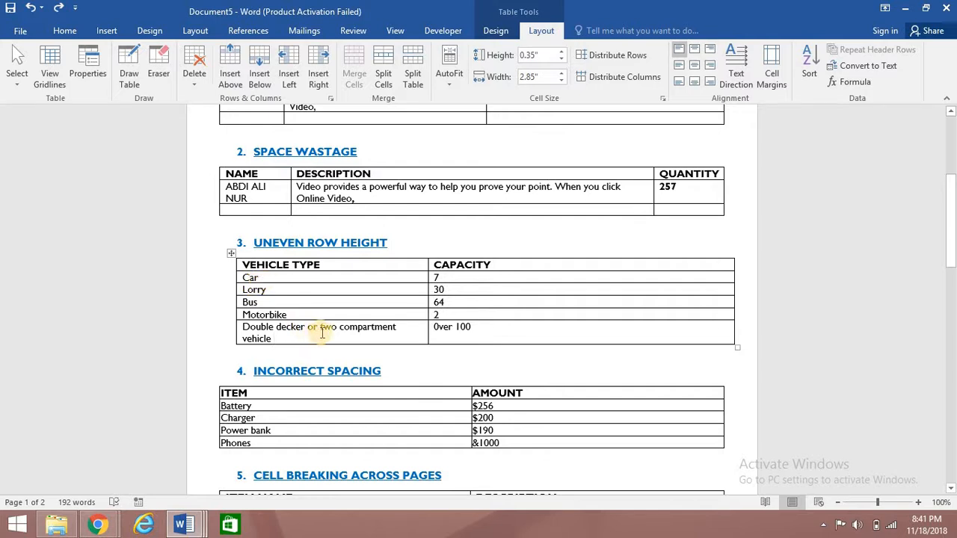
left_click(263, 279)
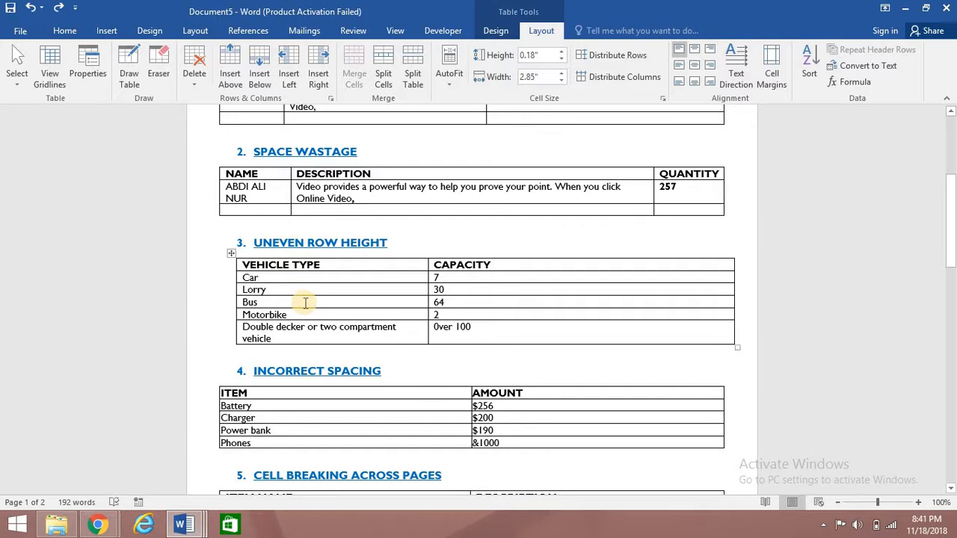
key("Return")
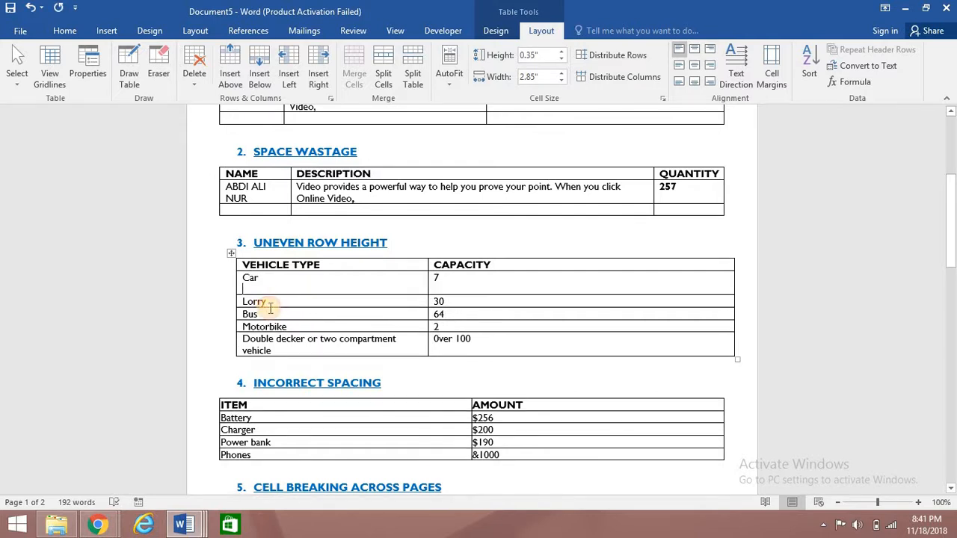
left_click(268, 303)
key("Return")
left_click(271, 327)
key("Return")
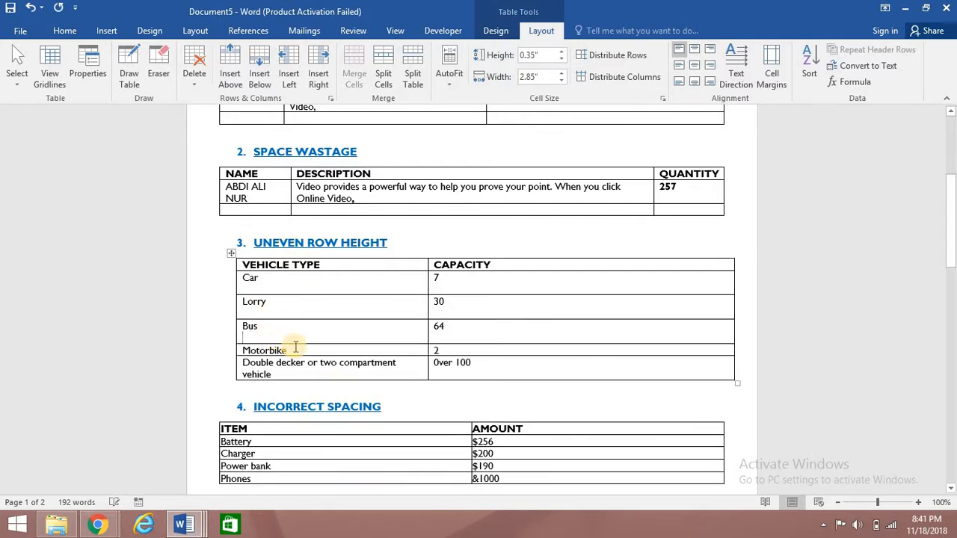
left_click(291, 346)
key("Return")
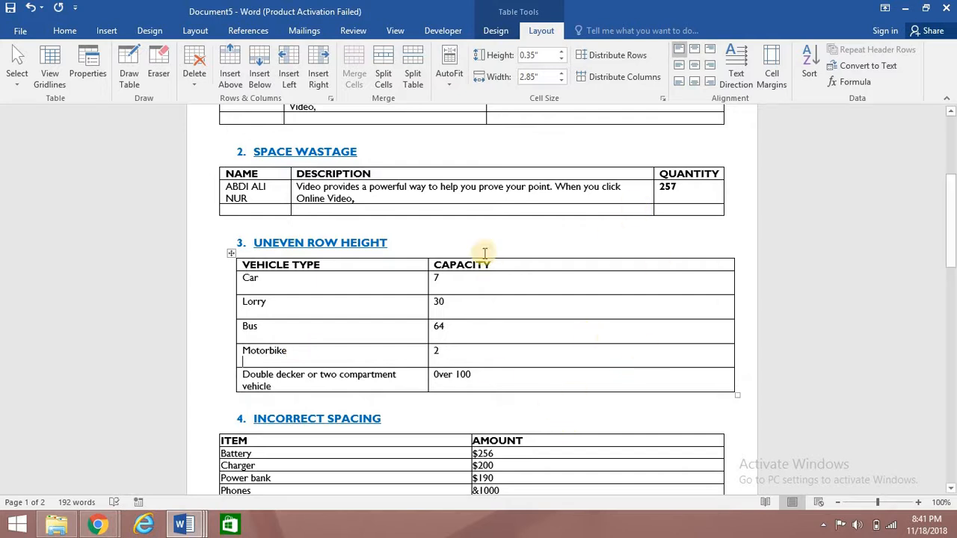
Try an empty line after the Vehicle Type heading and remove it again
left_click(410, 268)
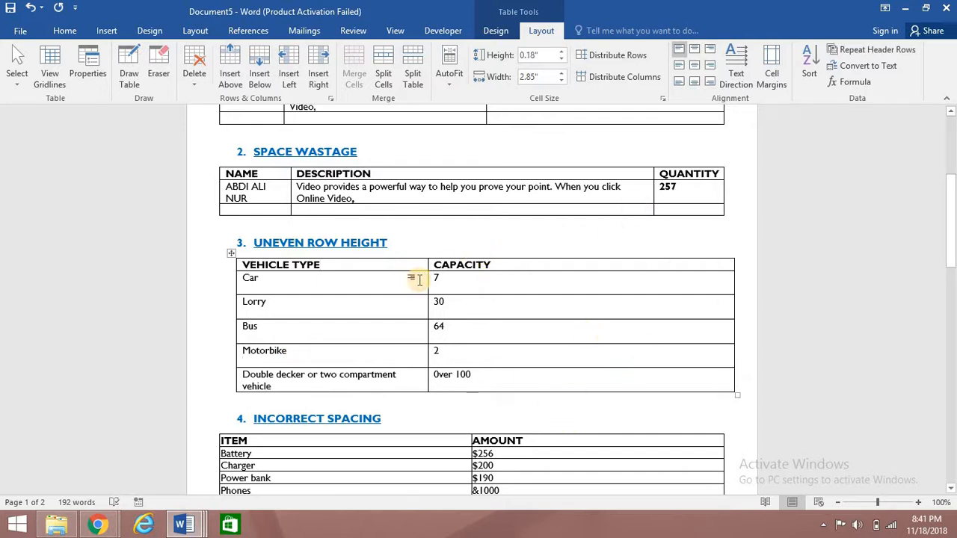
key("Return")
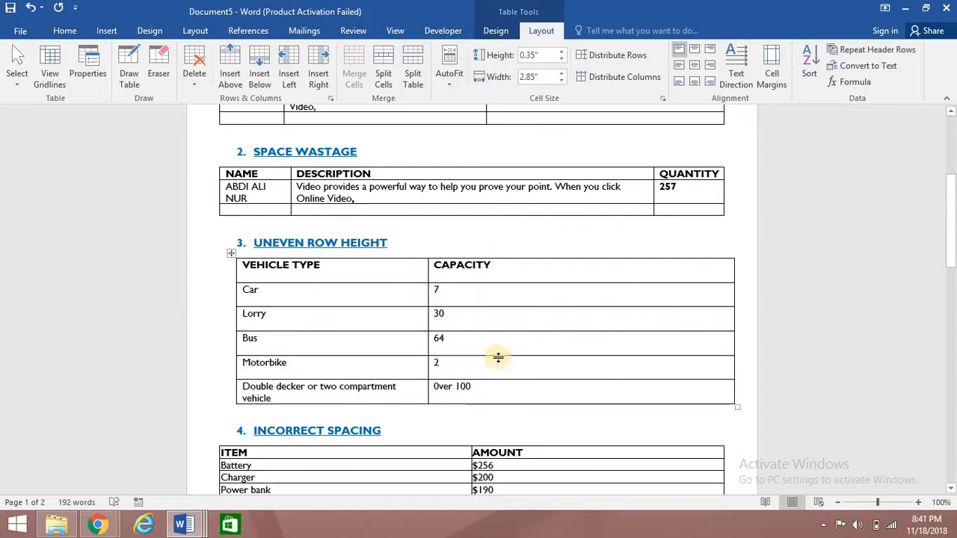
key("BackSpace")
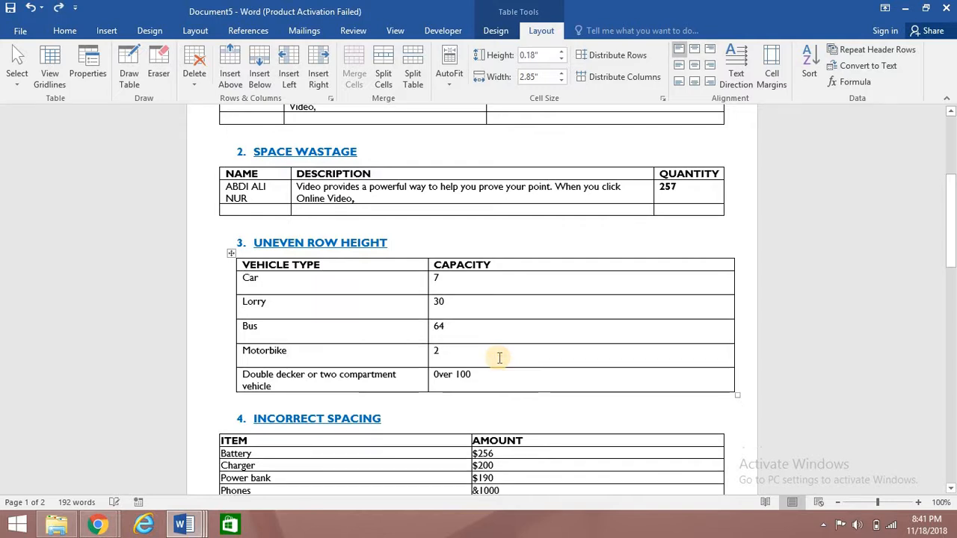
Undo the empty lines added to the vehicle rows of the Uneven Row Height table
key("ctrl+z")
key("ctrl+z")
key("ctrl+z")
key("ctrl+z")
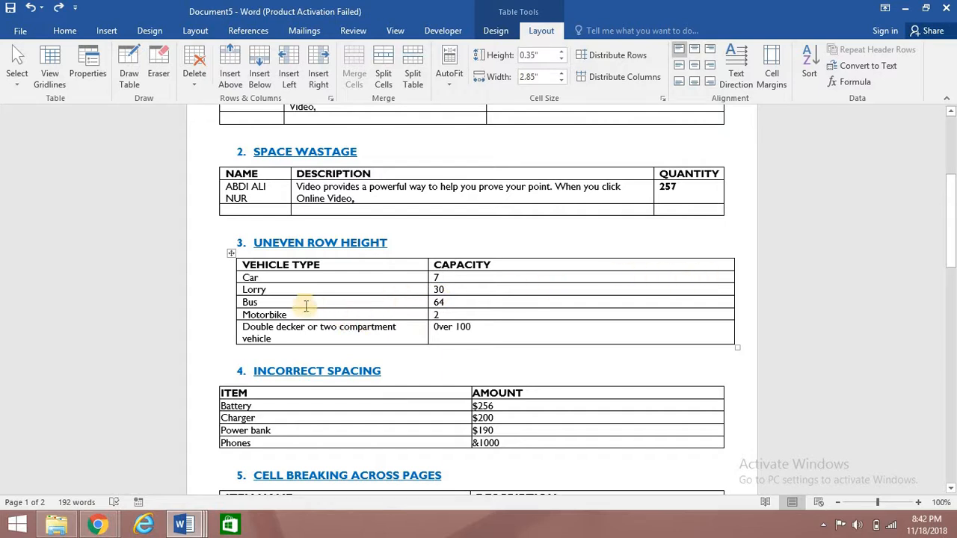
Distribute all rows of the Uneven Row Height table evenly so every row has the same height
left_click(501, 325)
left_click(499, 314)
left_click(500, 302)
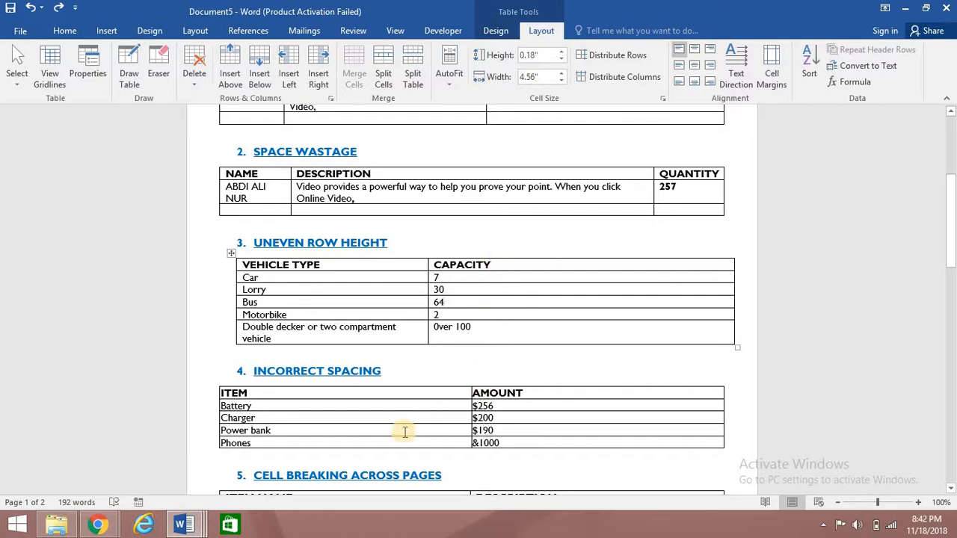
left_click(230, 252)
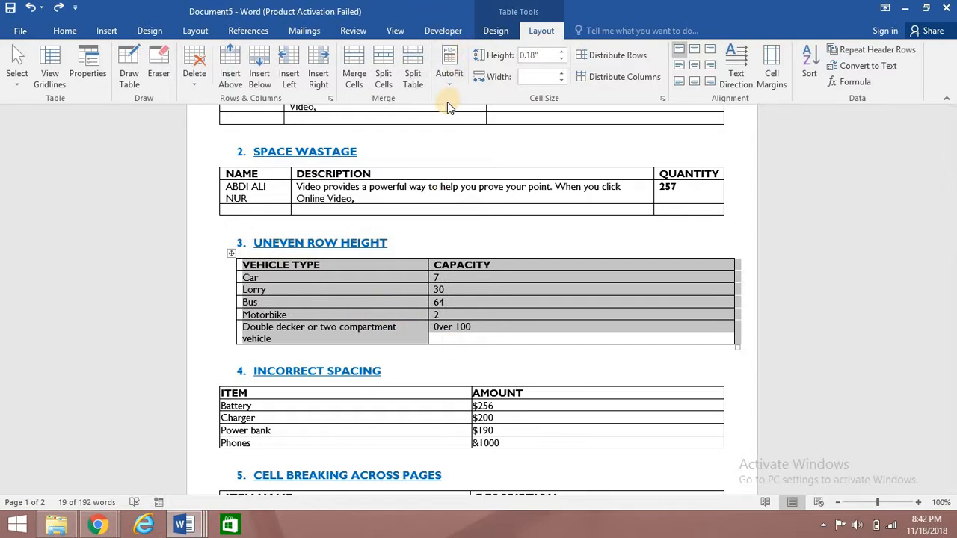
left_click(69, 32)
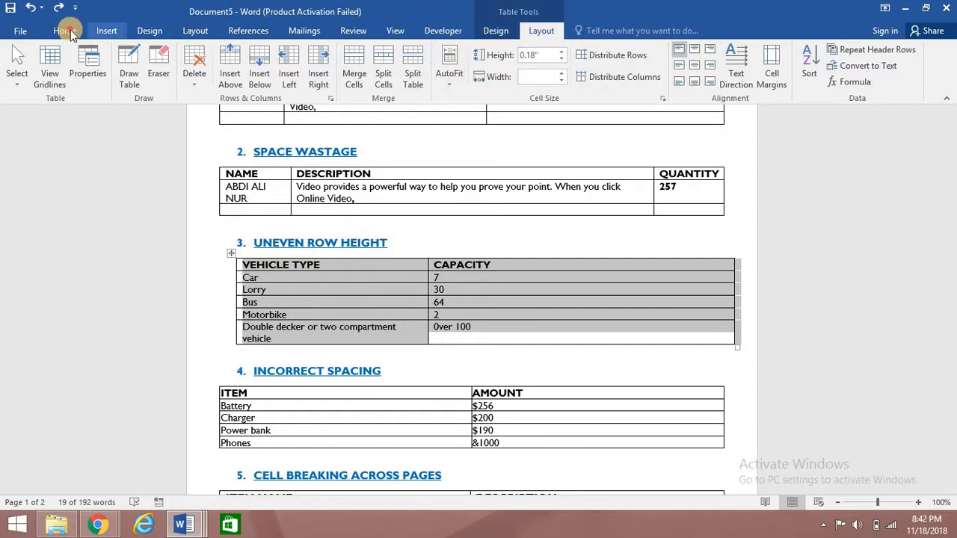
left_click(548, 32)
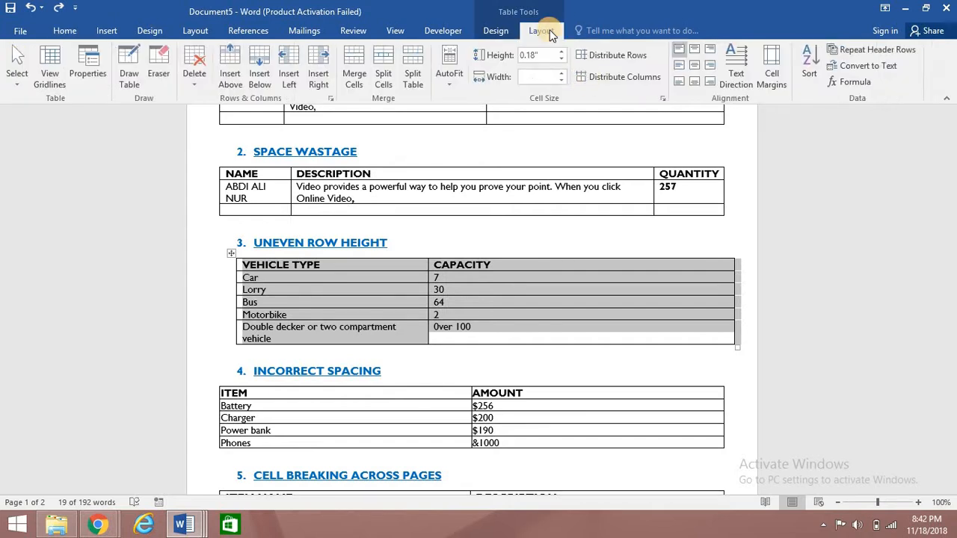
left_click(616, 55)
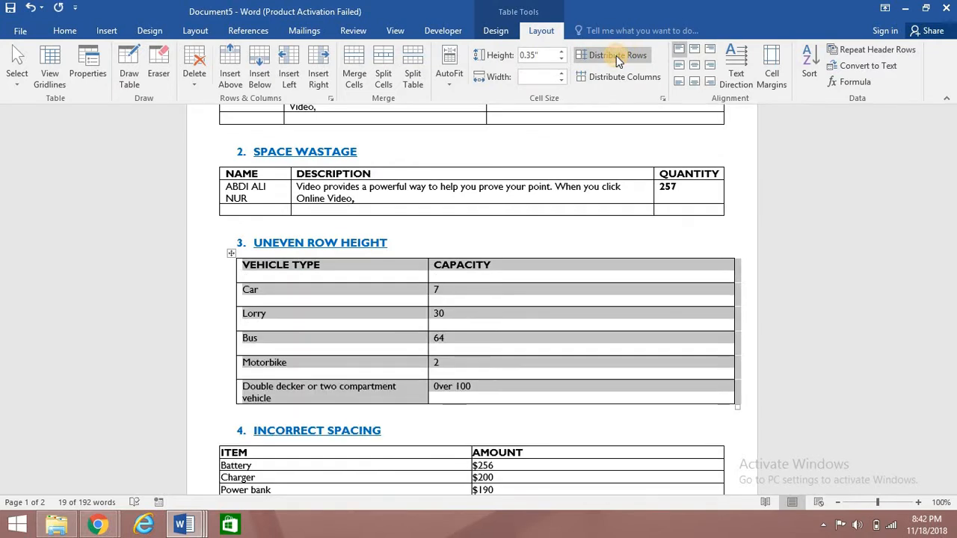
left_click(500, 345)
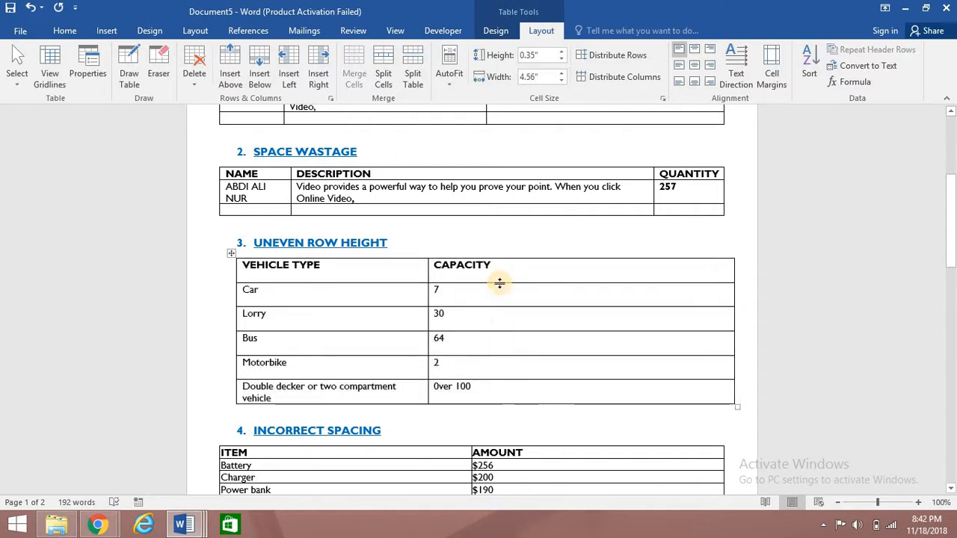
AutoFit the Uneven Row Height table to the window so it spans the page's text width
scroll(508, 297, "down", 3)
scroll(508, 296, "up", 2)
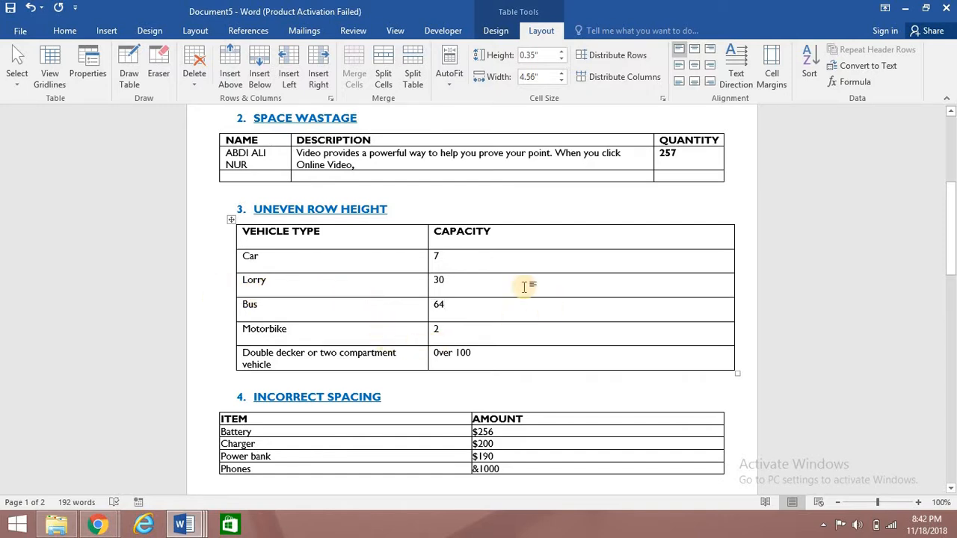
scroll(408, 247, "up", 5)
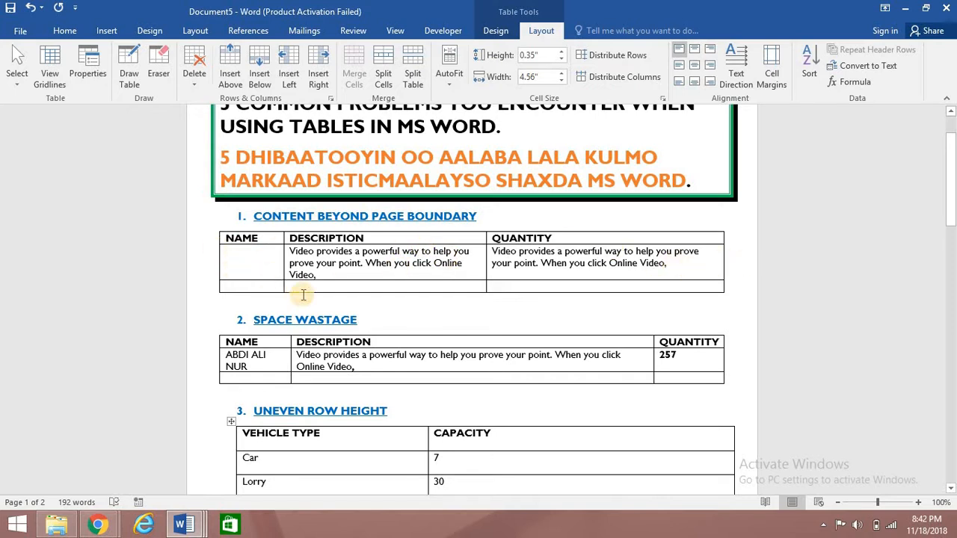
scroll(224, 241, "down", 1)
scroll(754, 328, "down", 3)
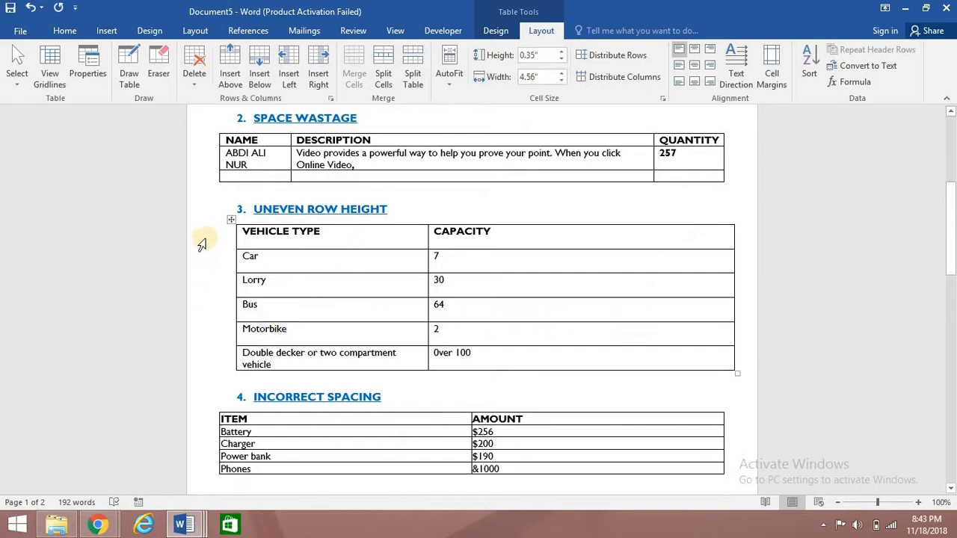
left_click(232, 222)
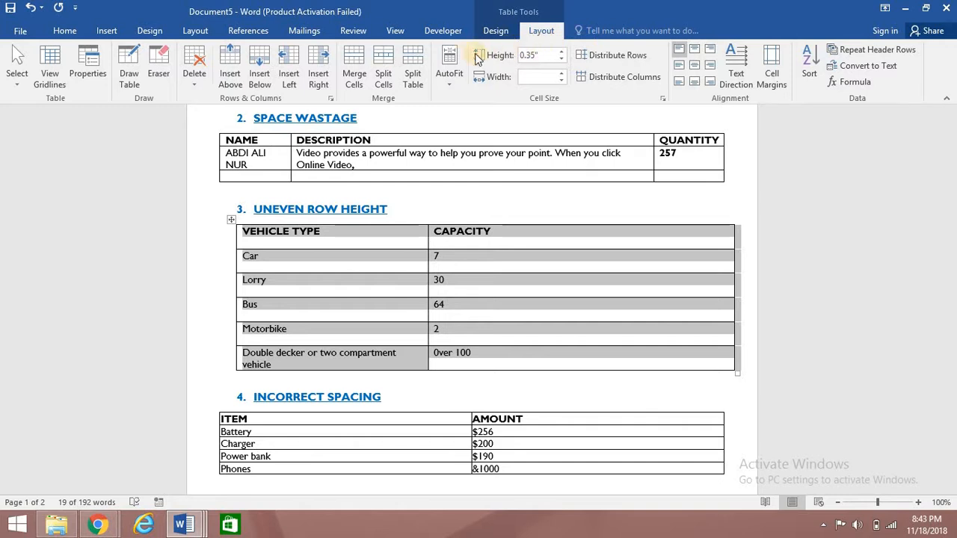
left_click(450, 88)
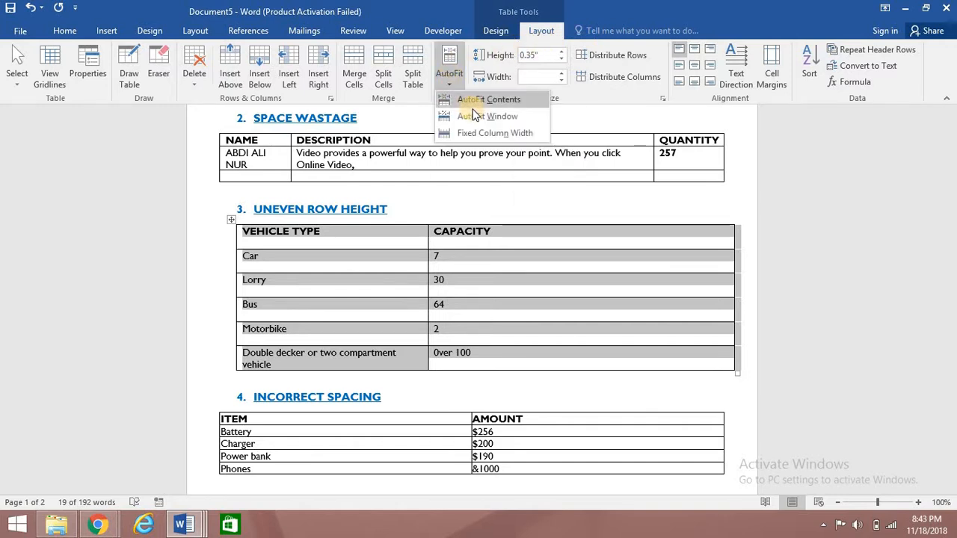
left_click(471, 116)
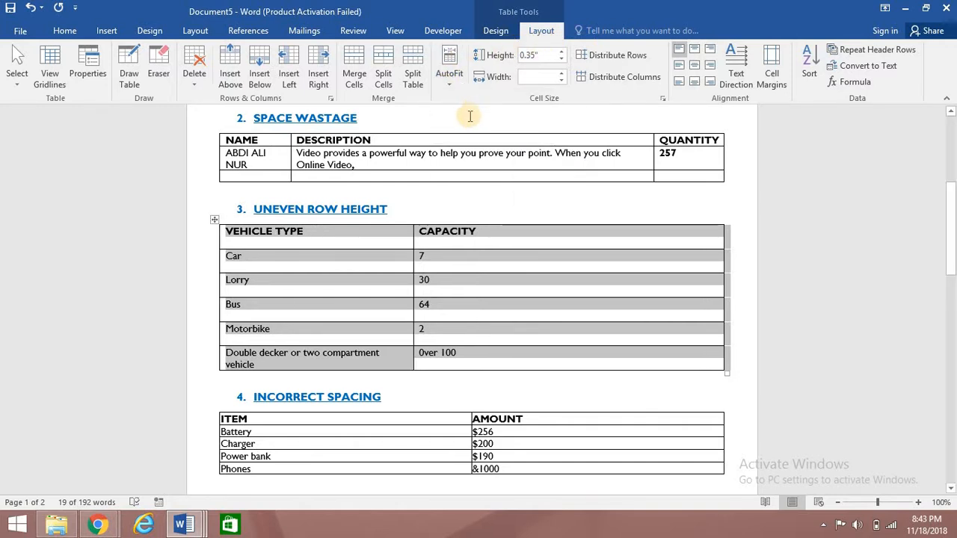
left_click(576, 286)
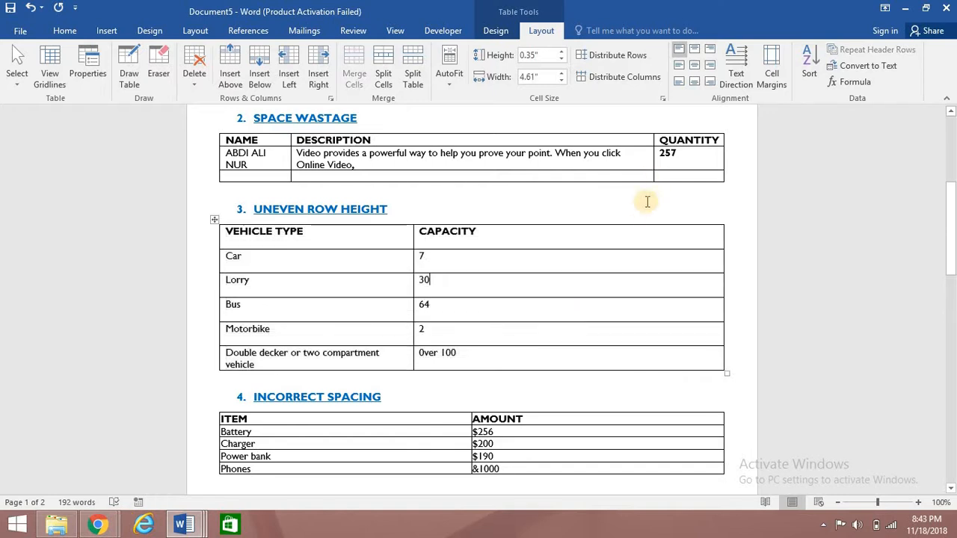
scroll(421, 316, "up", 3)
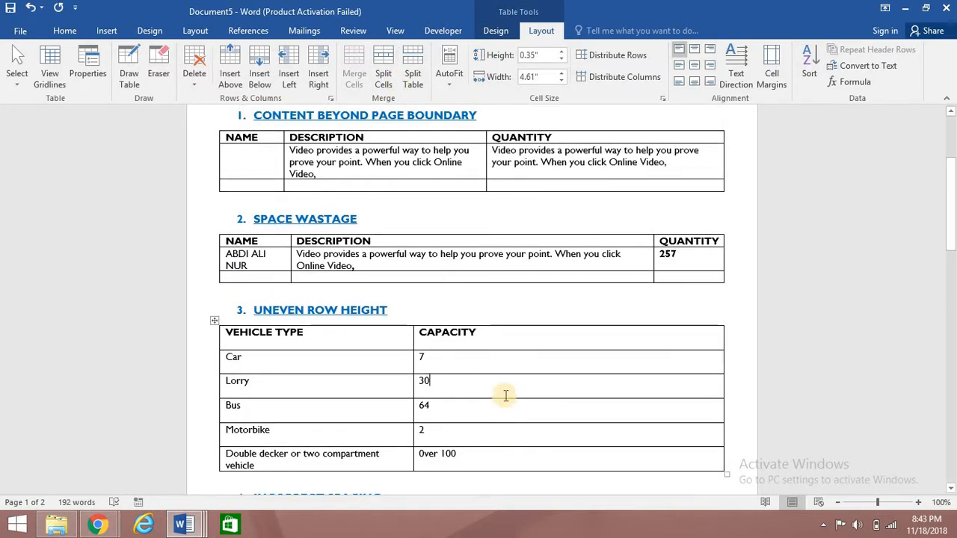
scroll(500, 387, "down", 1)
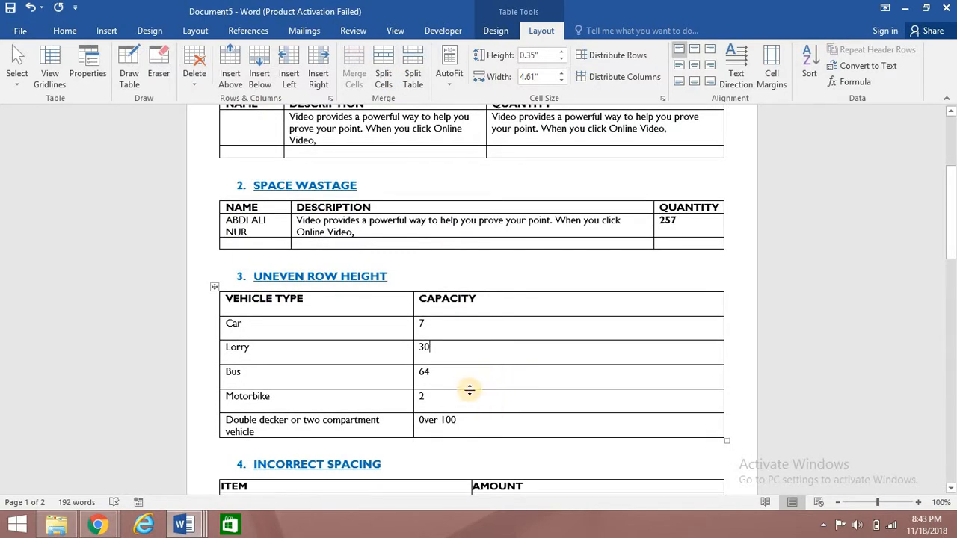
left_click(427, 347)
scroll(419, 344, "down", 2)
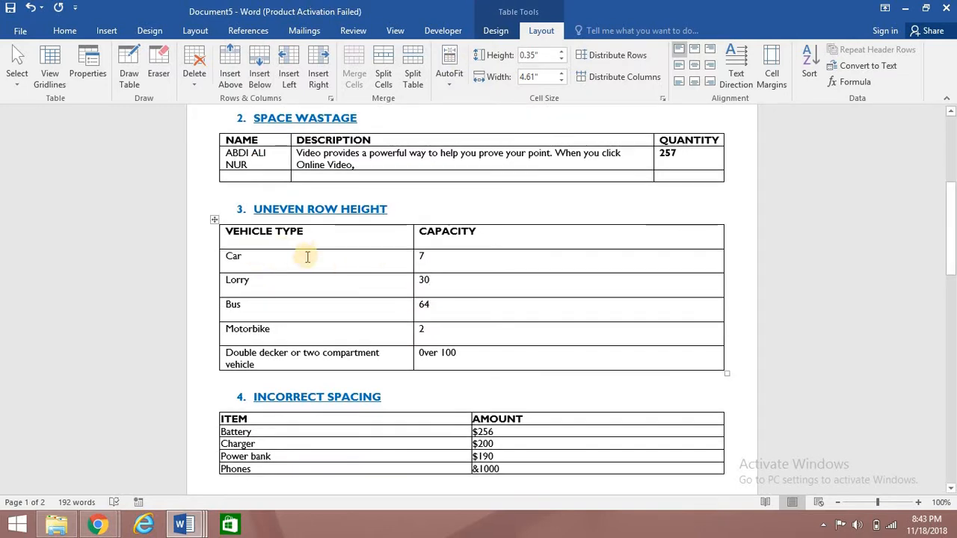
left_click(64, 30)
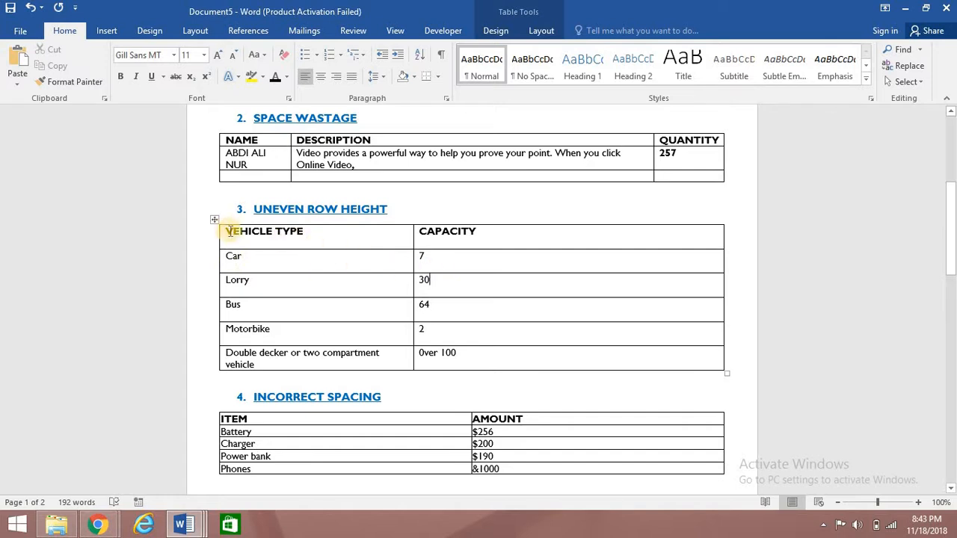
left_click_drag(230, 231, 299, 238)
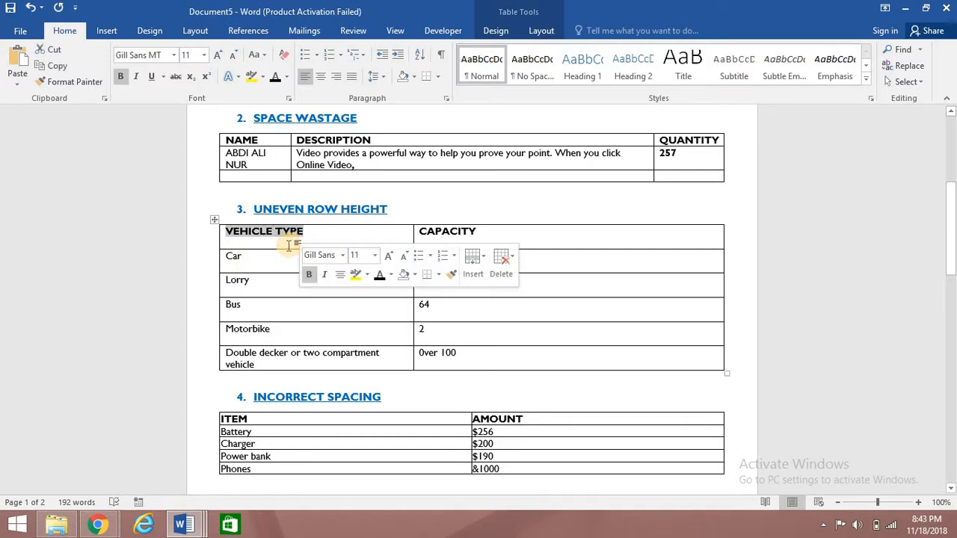
left_click(287, 243)
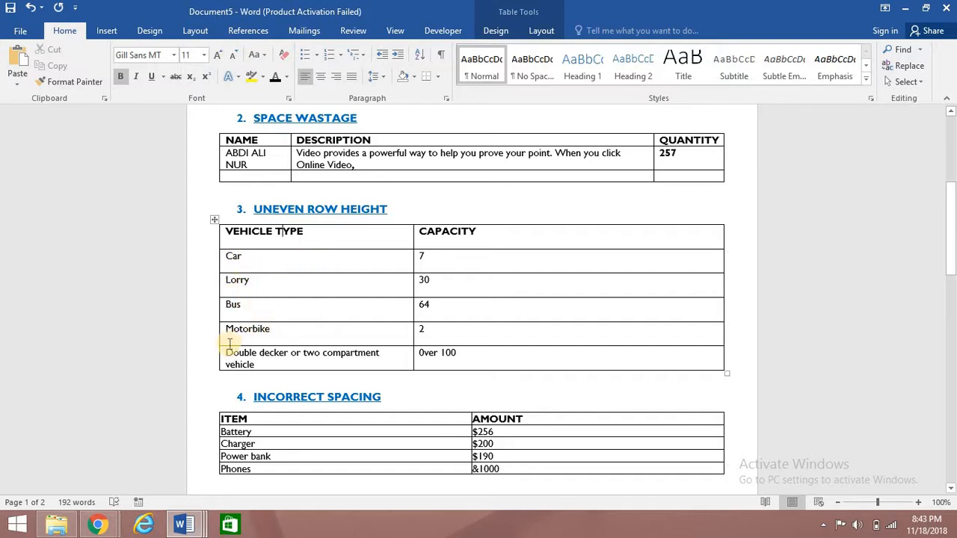
Try an empty line before Car in the Vehicle Type column and remove it again
left_click(227, 262)
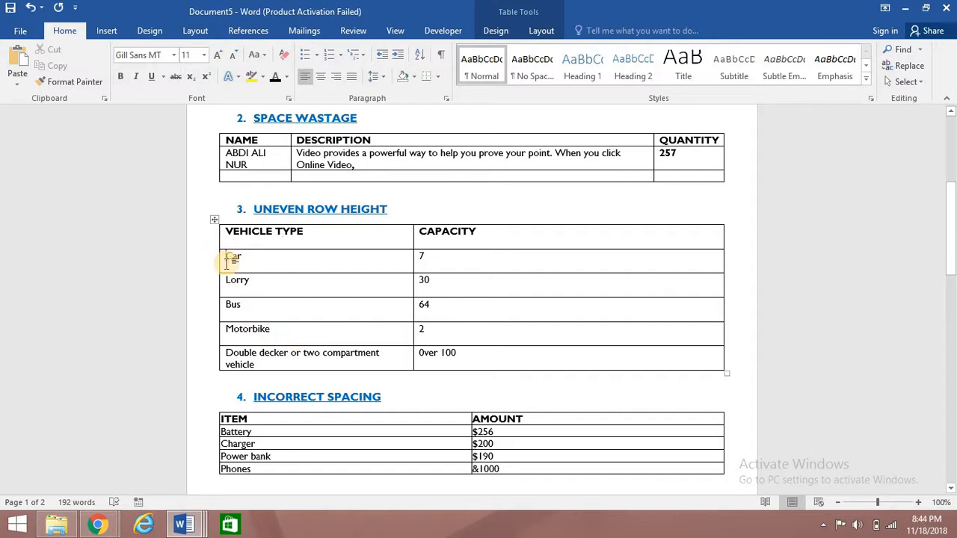
key("Return")
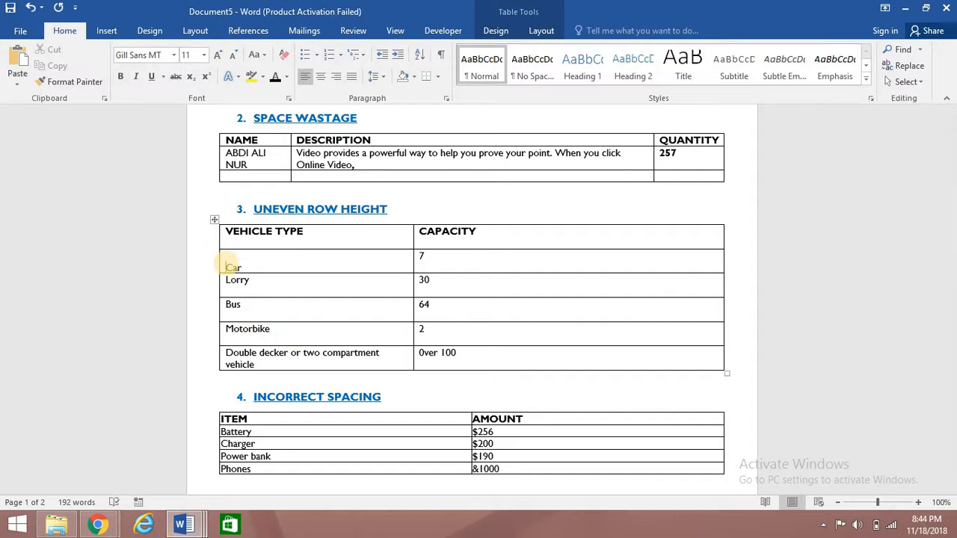
key("BackSpace")
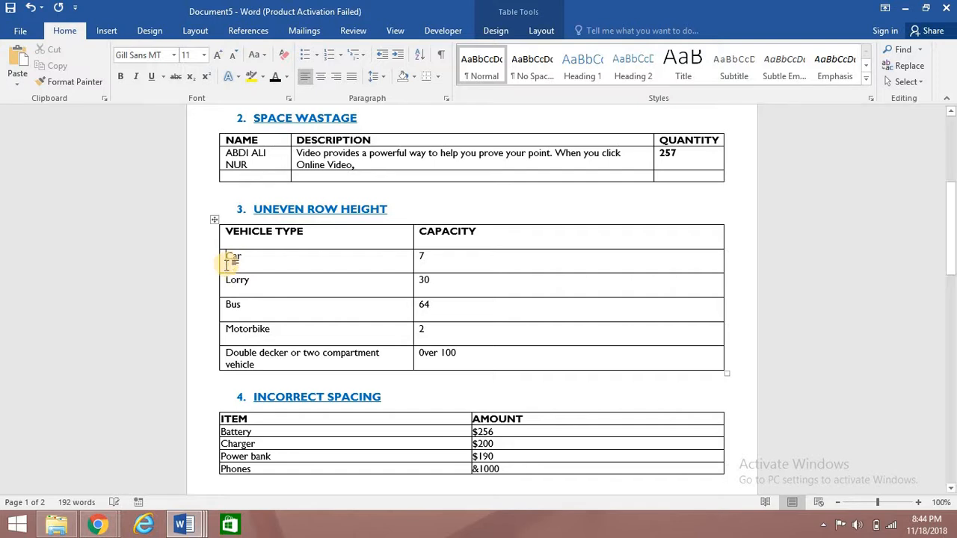
left_click(366, 314)
Select the whole Uneven Row Height table and try the top center and top right cell alignments
left_click(214, 219)
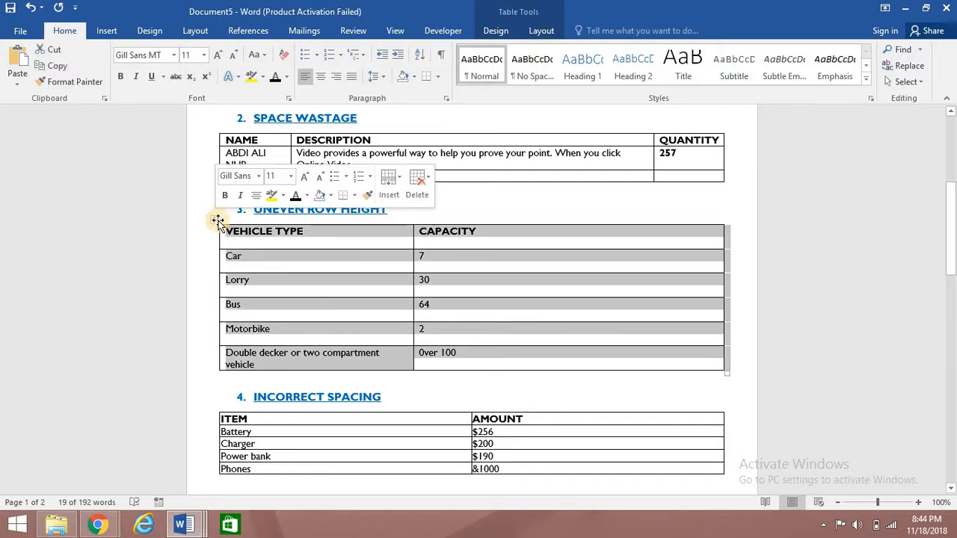
left_click(539, 29)
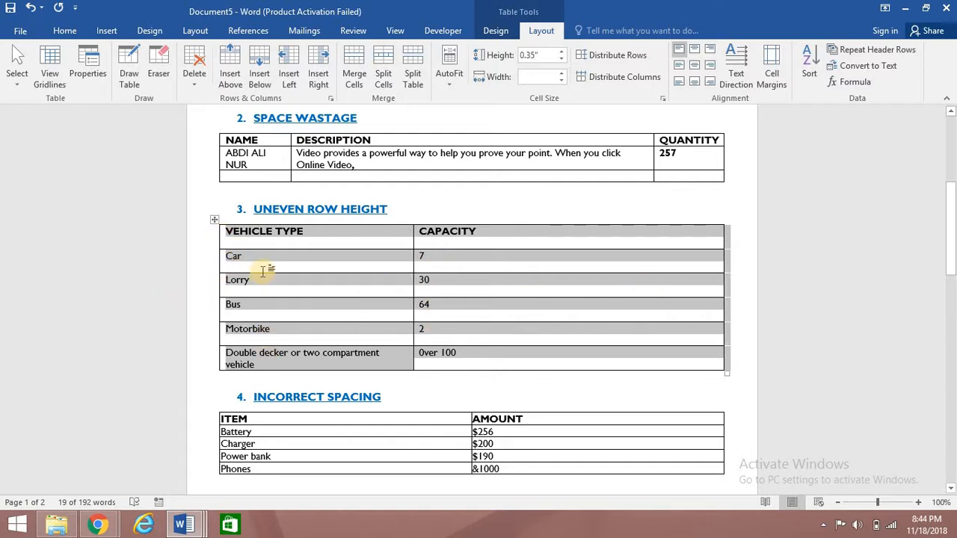
left_click(693, 56)
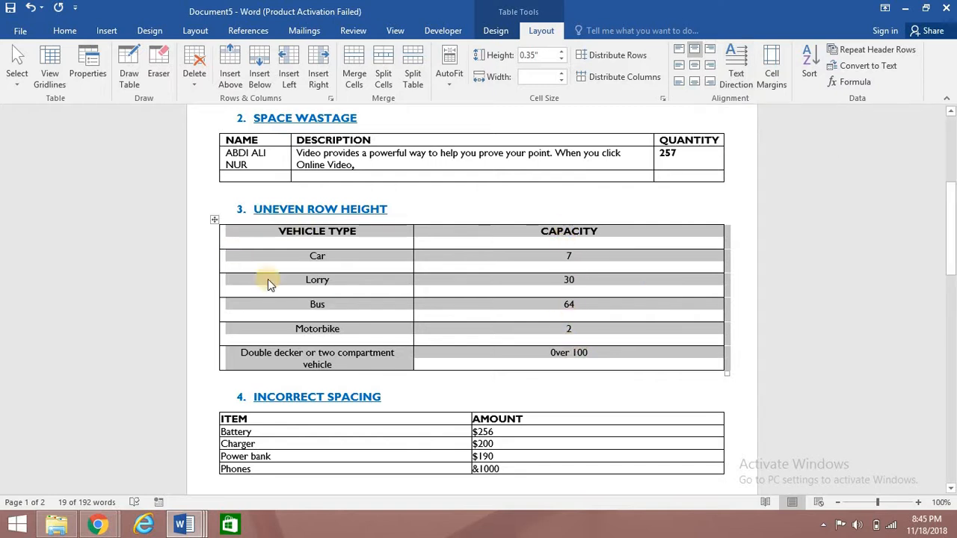
left_click(711, 50)
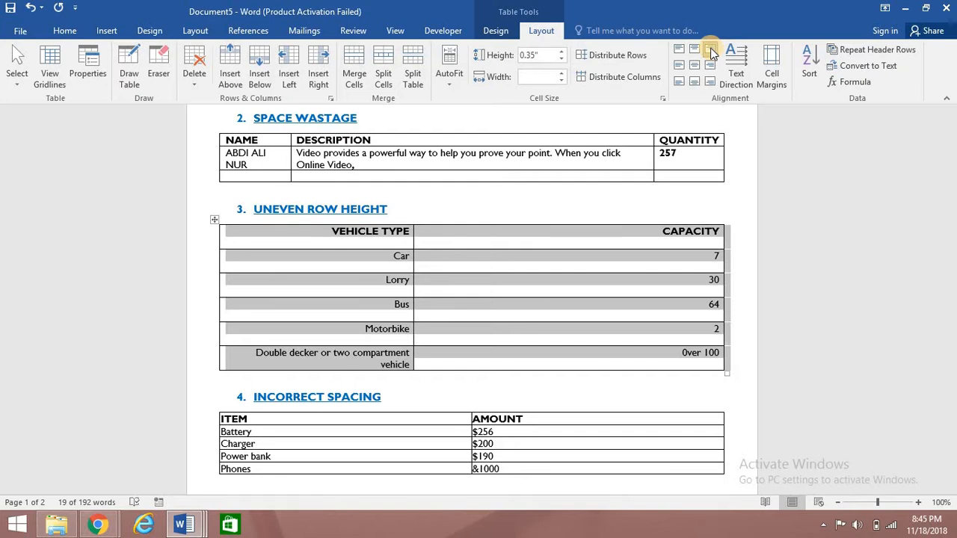
Try the bottom left, bottom center and bottom right alignments on all cells of the Uneven Row Height table
left_click(678, 82)
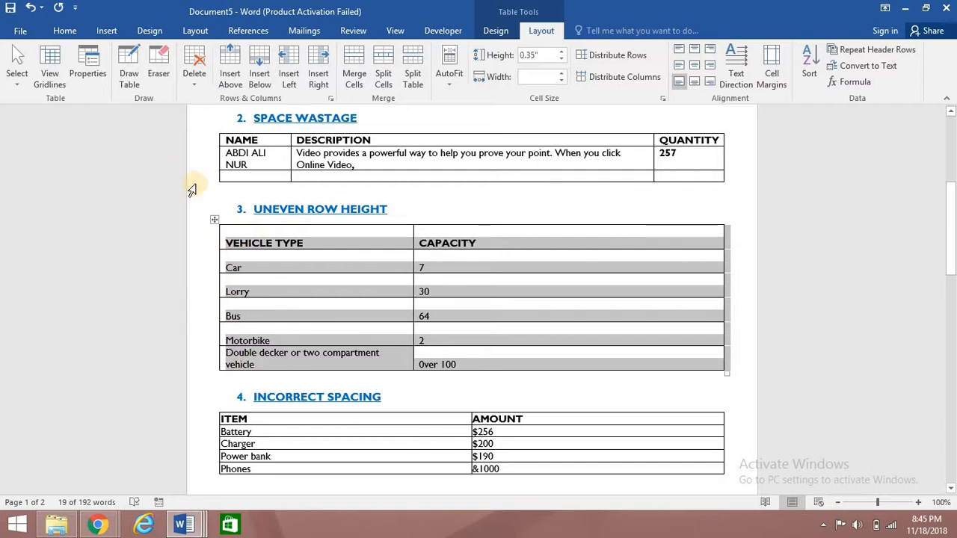
left_click(693, 80)
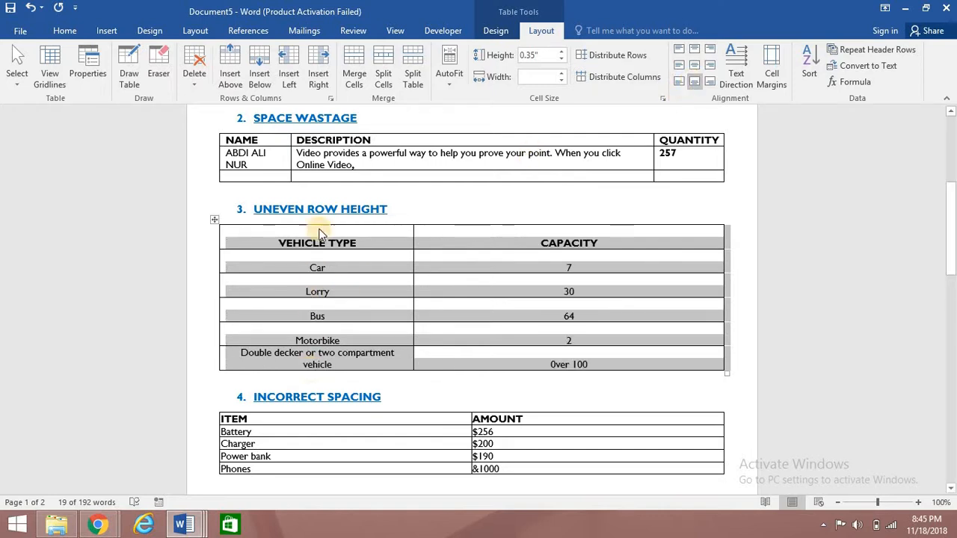
left_click(712, 81)
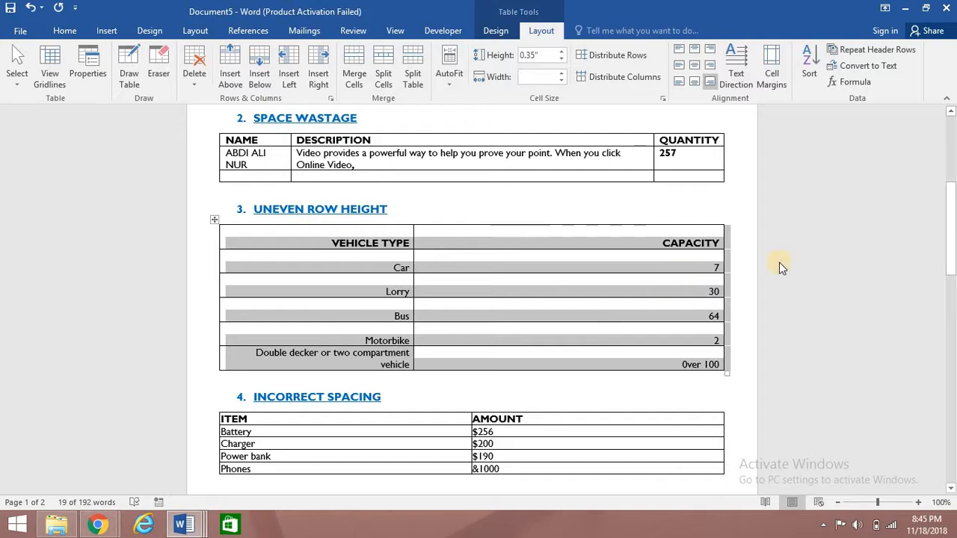
Try the center right and center alignments, and settle on Align Center Left for all cells of the Uneven Row Height table
left_click(709, 70)
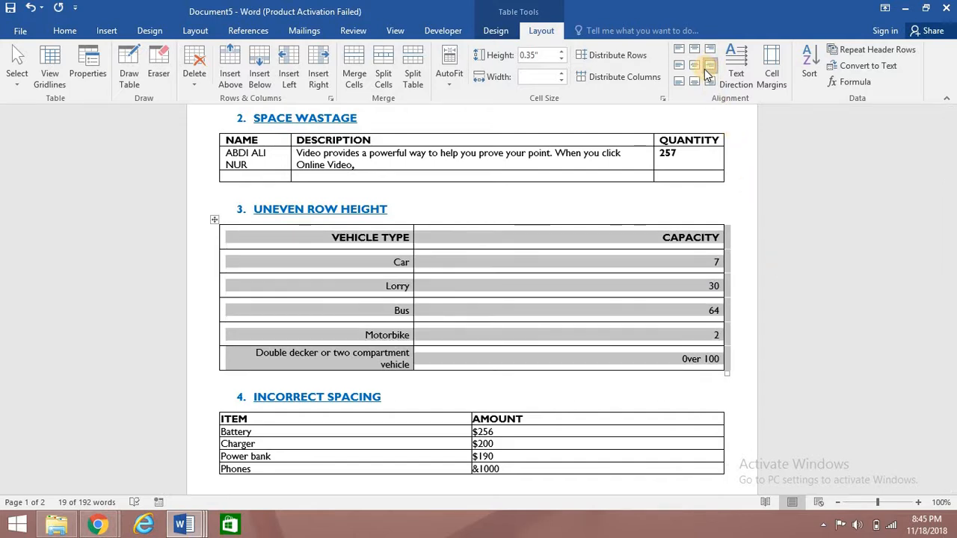
left_click(695, 66)
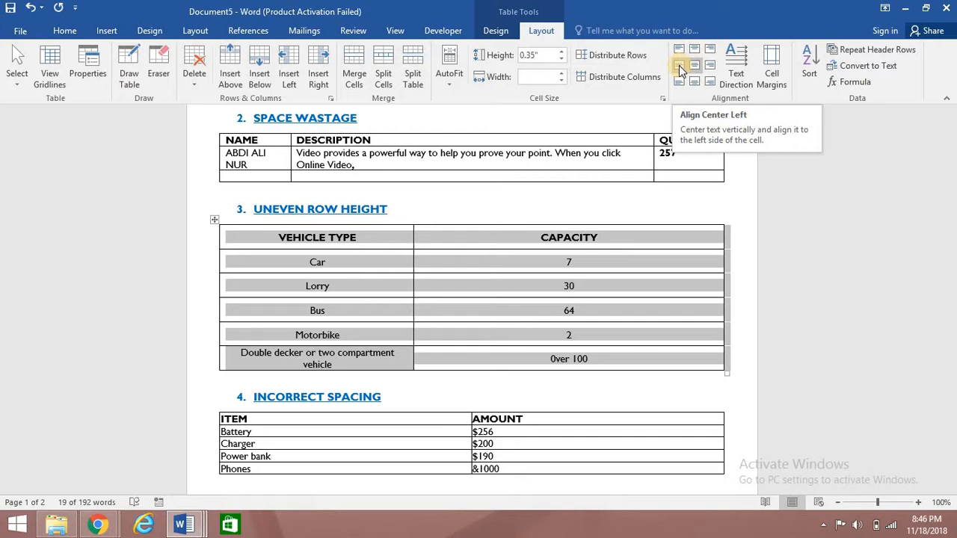
left_click(681, 70)
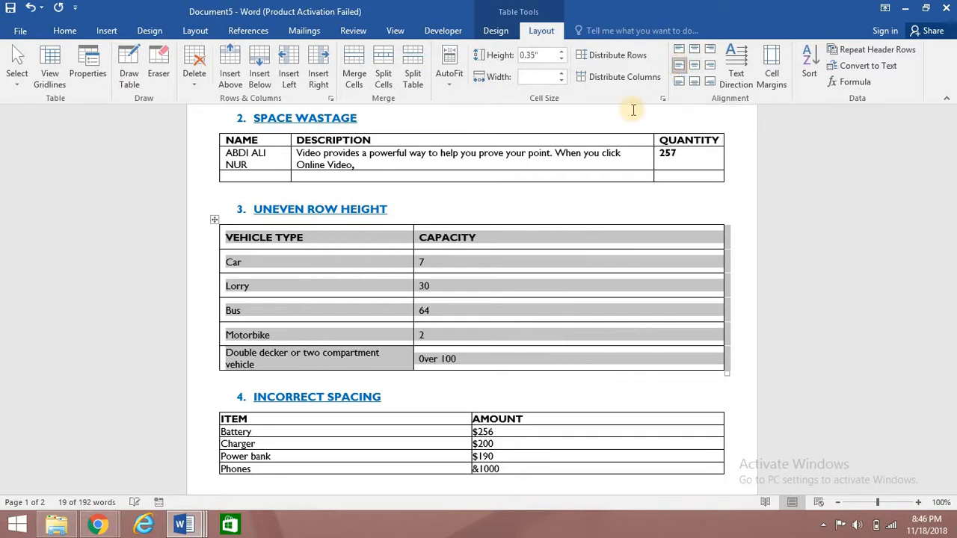
left_click(499, 337)
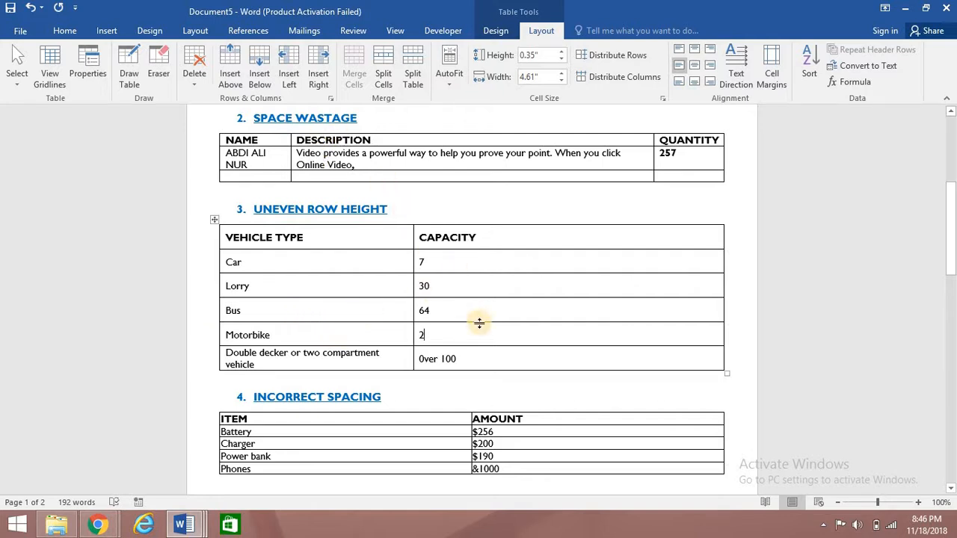
scroll(494, 306, "down", 4)
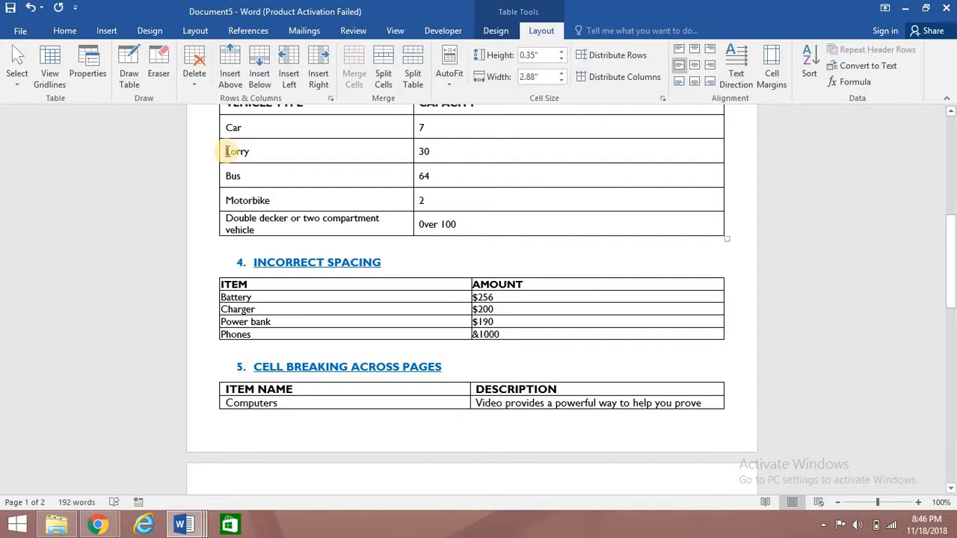
mouse_move(212, 158)
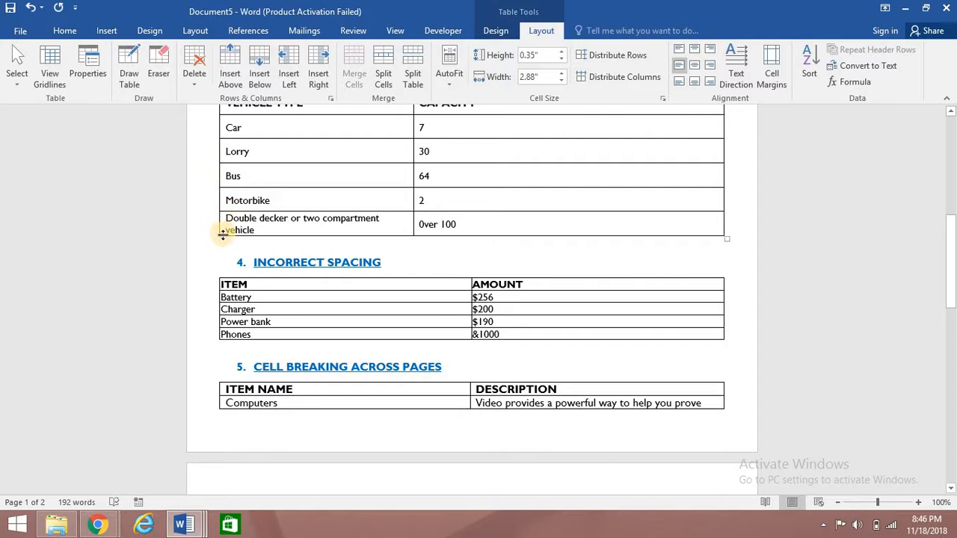
left_click(421, 199)
type("2")
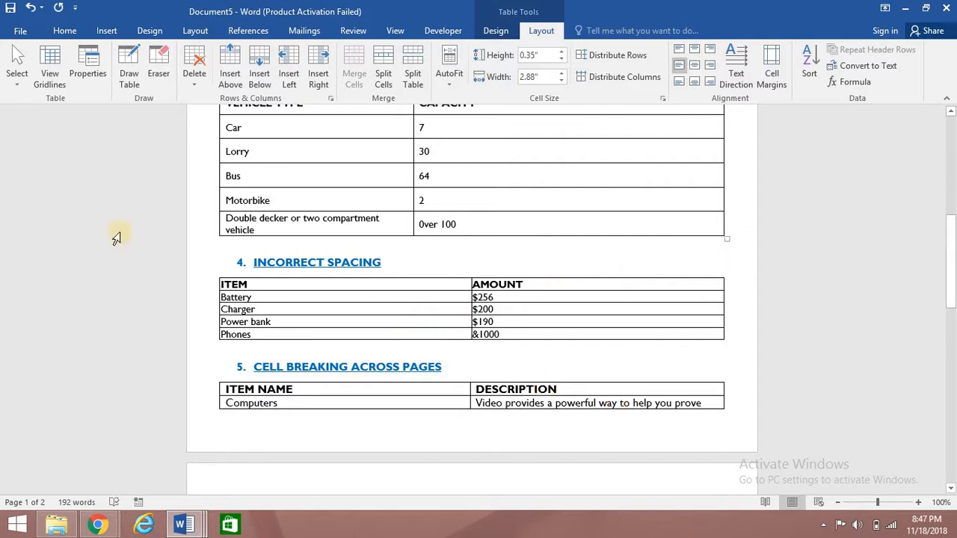
Select the whole Incorrect Spacing table and set its default left cell margin to 0.08"
left_click(298, 298)
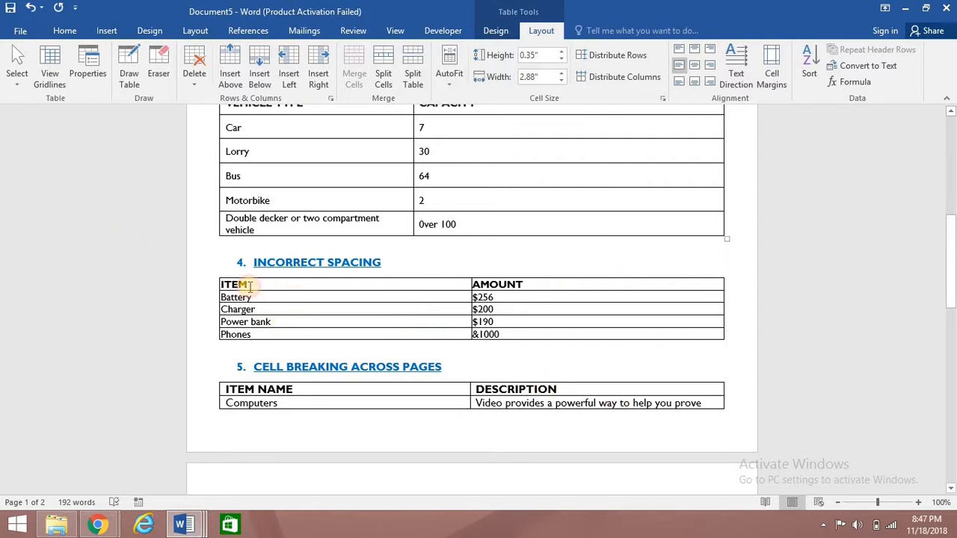
left_click(214, 272)
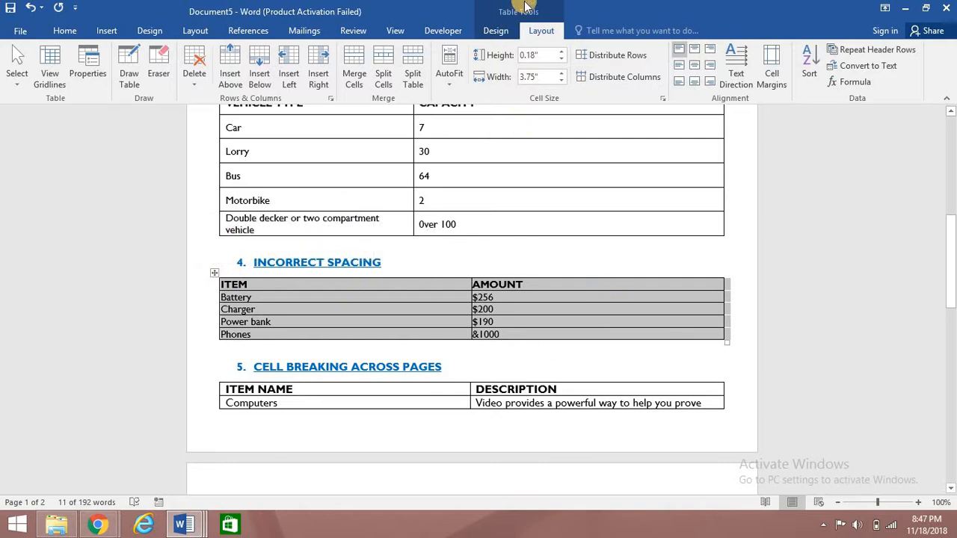
left_click(58, 34)
left_click(535, 33)
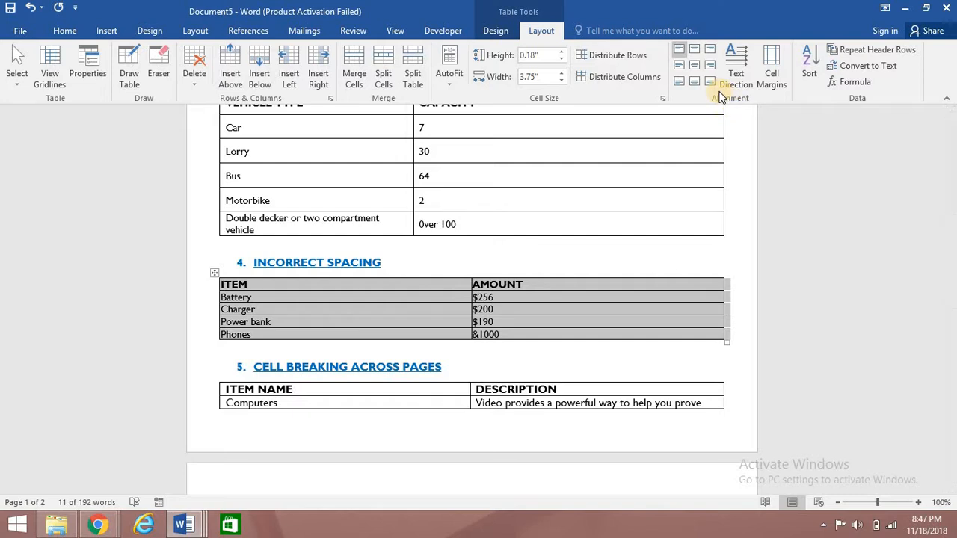
left_click(775, 67)
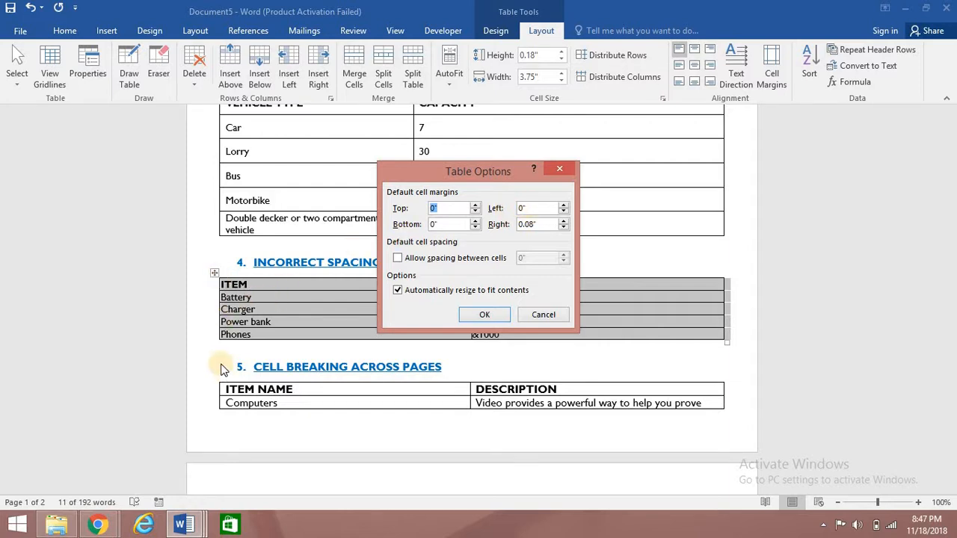
left_click(564, 206)
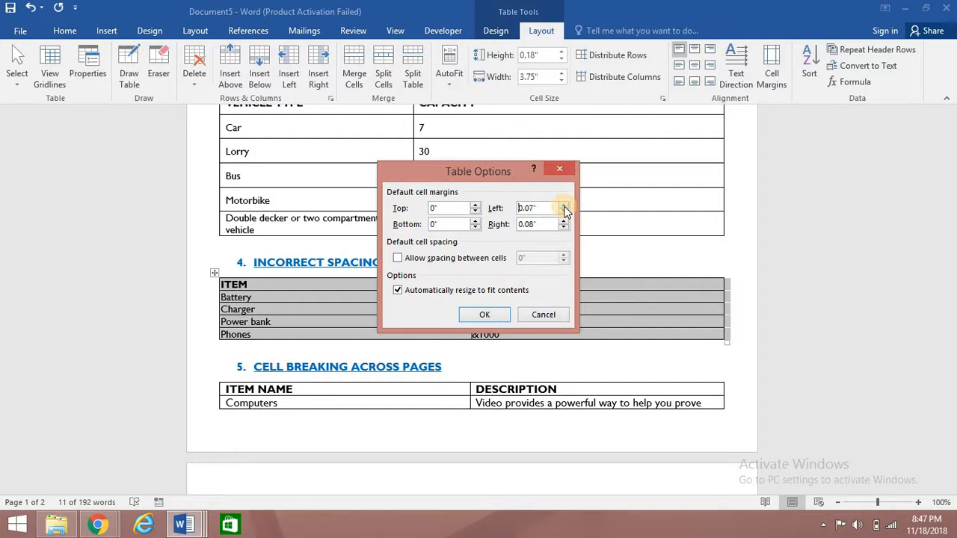
left_click(564, 205)
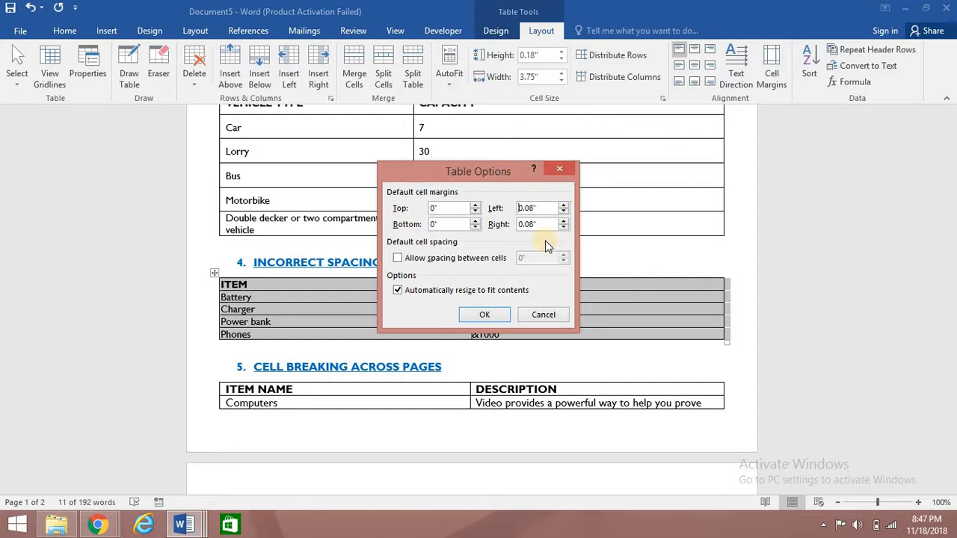
left_click(482, 316)
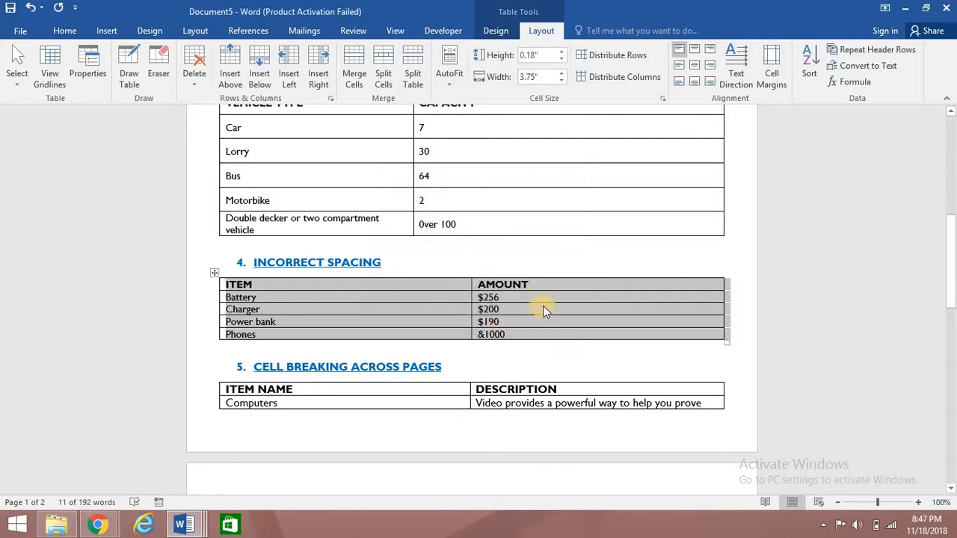
Set the default left cell margin of the Incorrect Spacing table to 0.1"
left_click(546, 311)
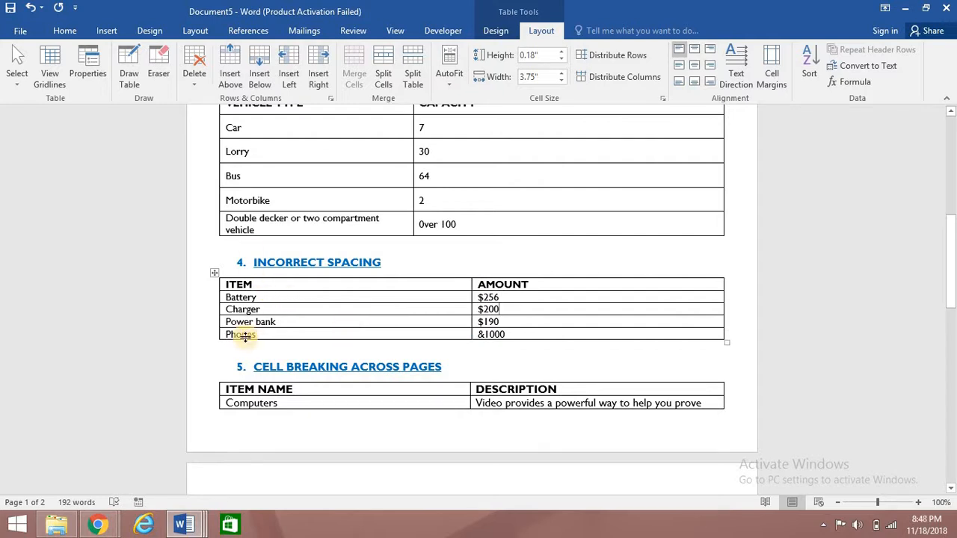
left_click(768, 74)
left_click(564, 207)
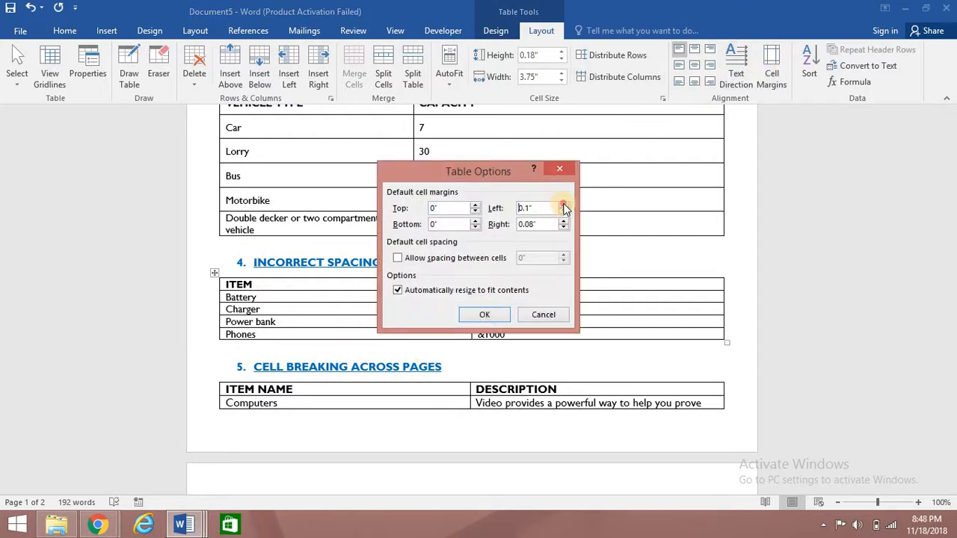
left_click(484, 313)
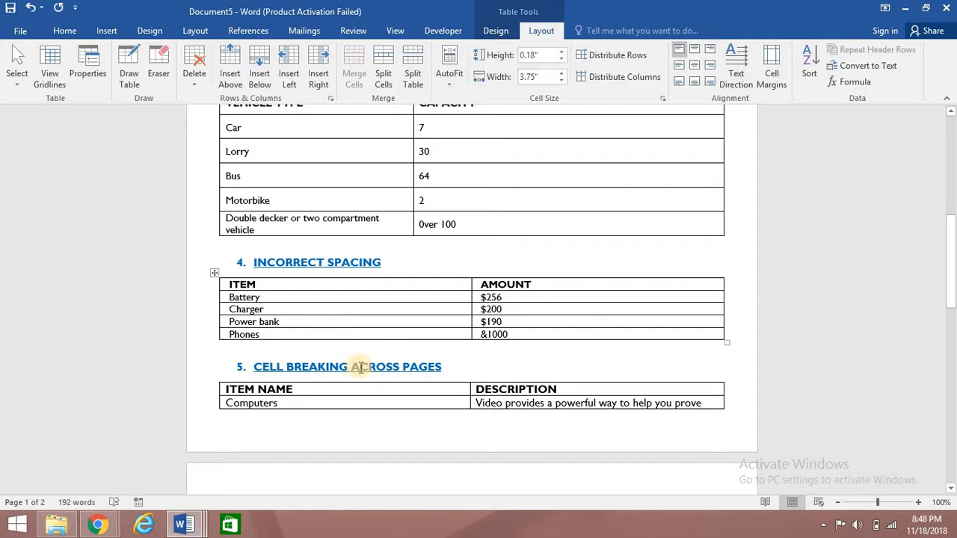
Delete the empty last row of the Content Beyond Page Boundary table
scroll(362, 358, "down", 2)
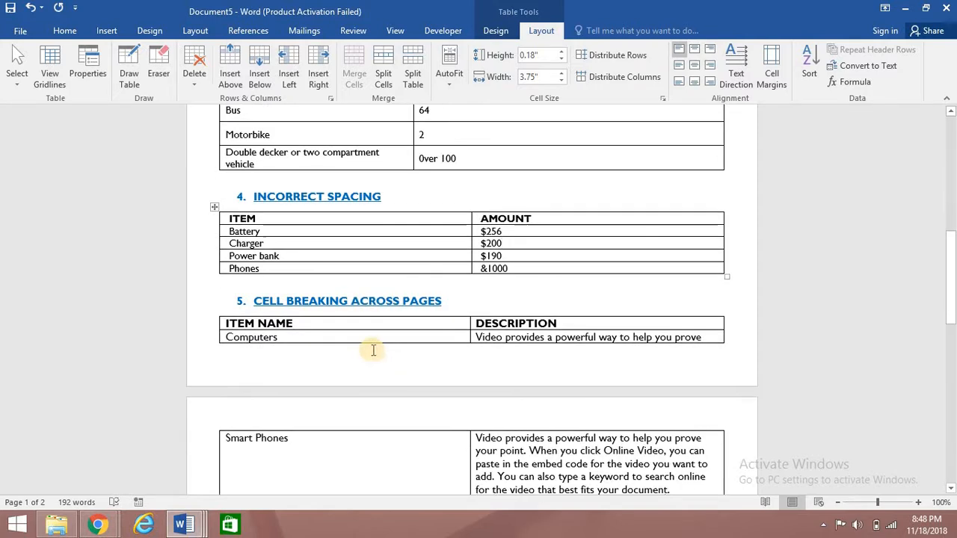
scroll(394, 307, "down", 2)
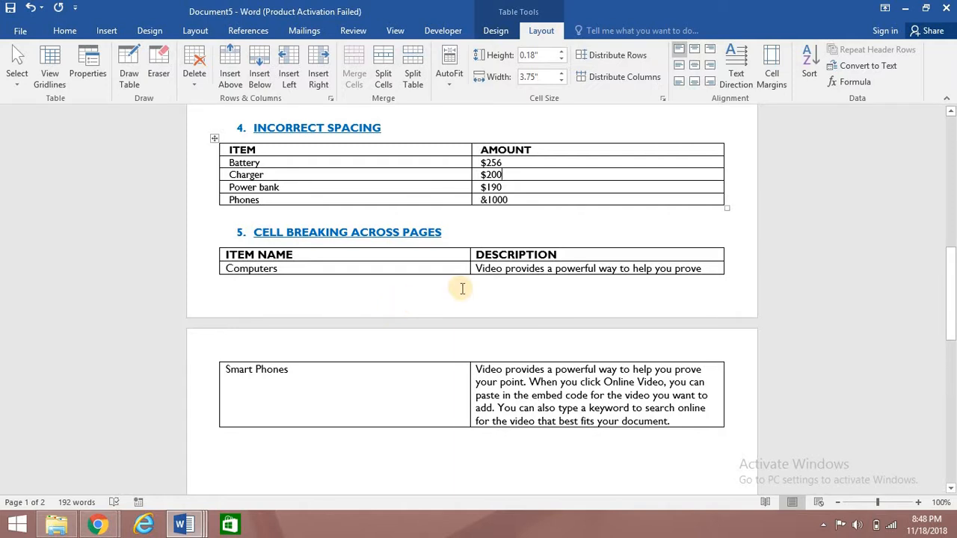
scroll(462, 287, "up", 2)
scroll(485, 363, "down", 2)
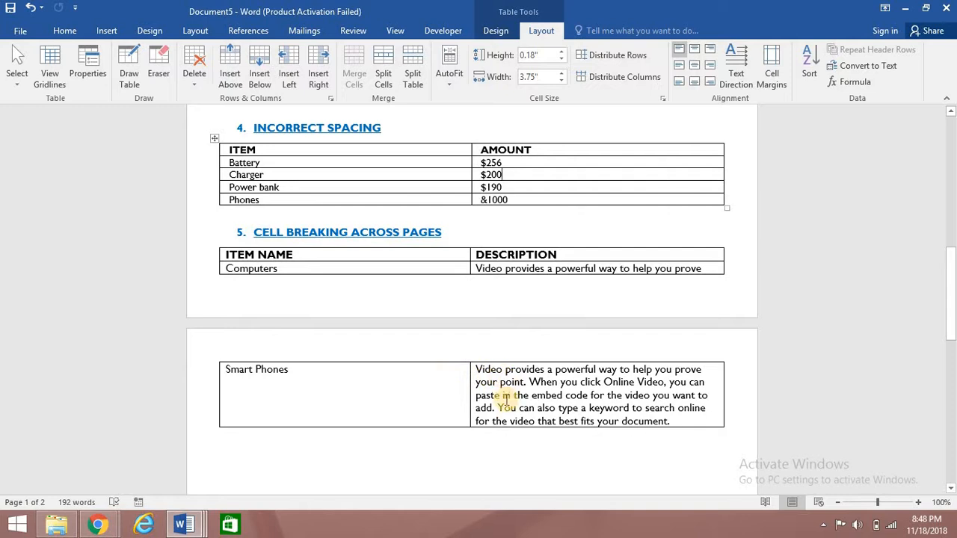
left_click(340, 217)
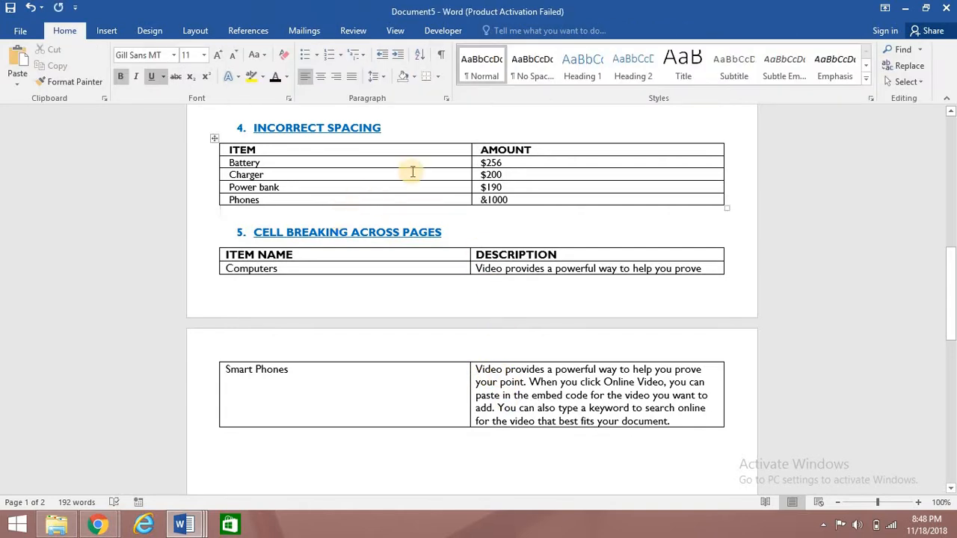
scroll(352, 194, "up", 4)
scroll(299, 207, "up", 3)
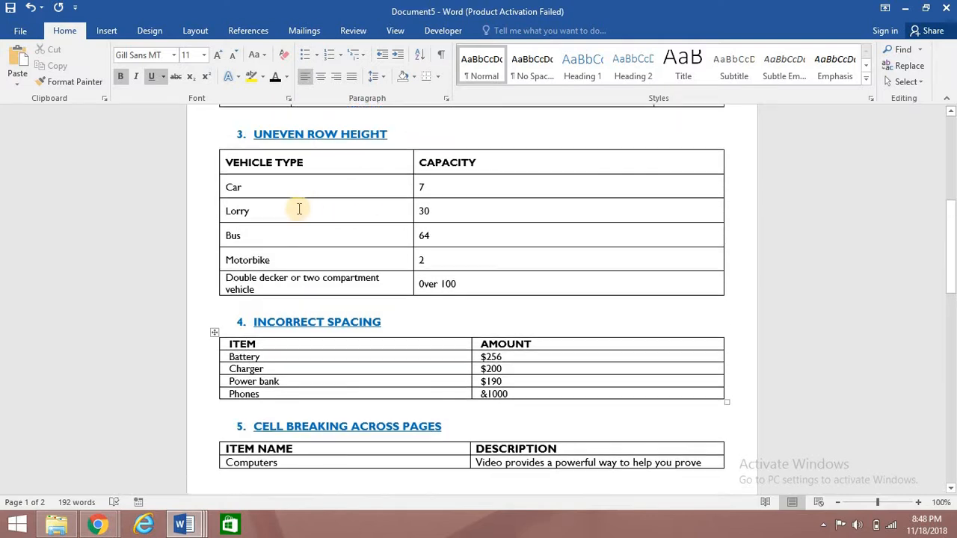
scroll(318, 172, "up", 3)
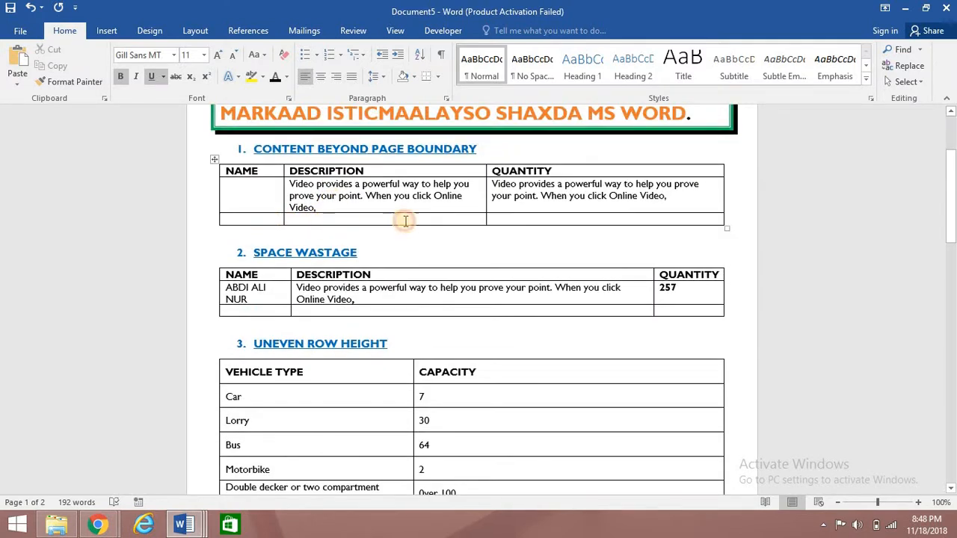
left_click_drag(260, 218, 572, 216)
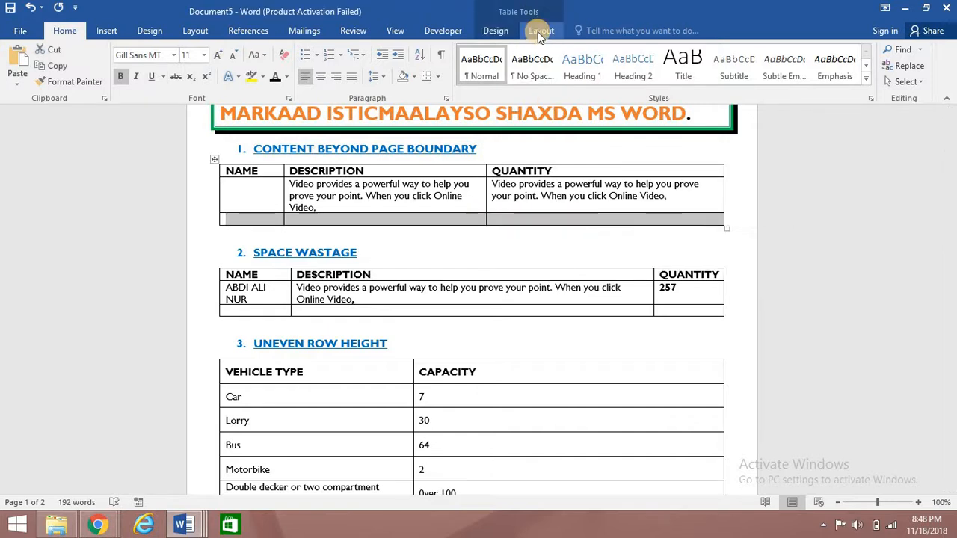
left_click(538, 31)
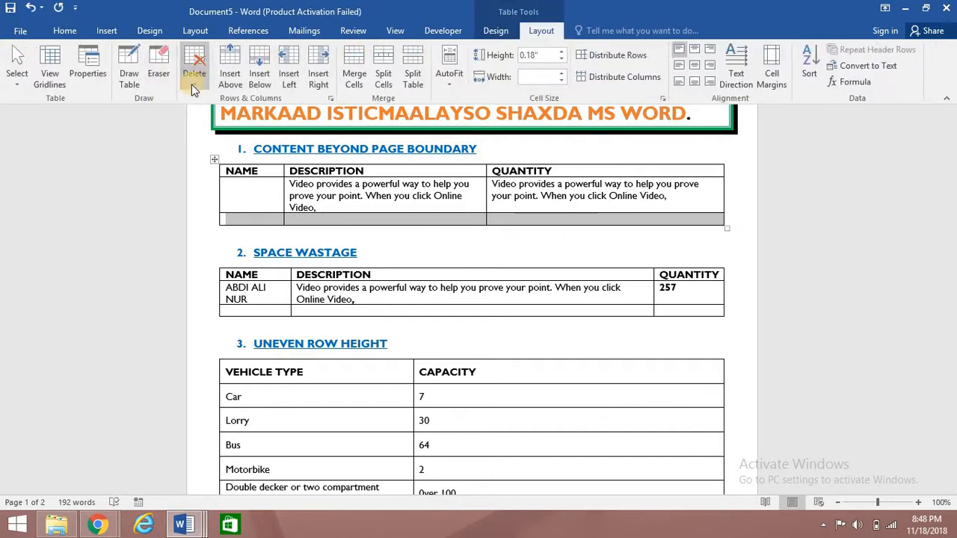
left_click(193, 73)
left_click(227, 132)
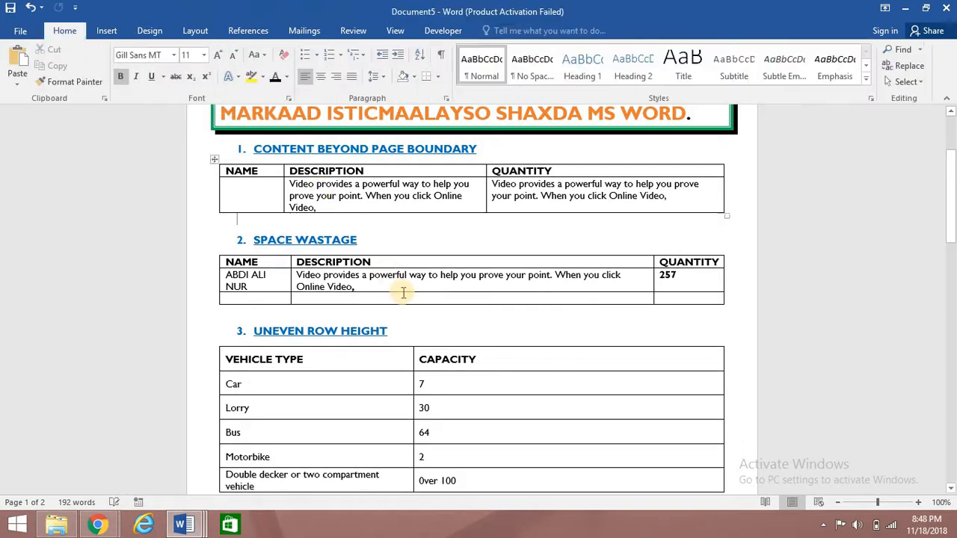
Delete the Charger row from the Incorrect Spacing table
scroll(404, 292, "down", 10)
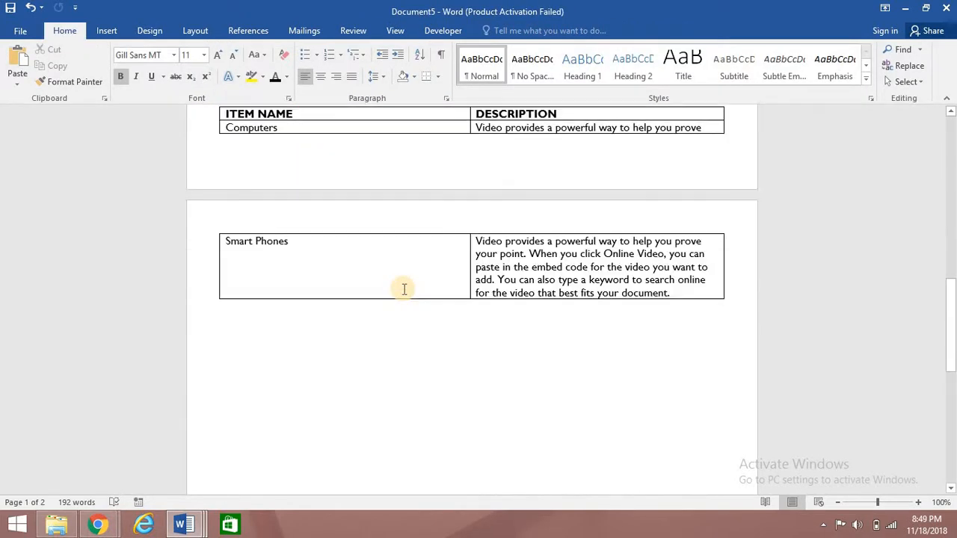
scroll(404, 289, "up", 5)
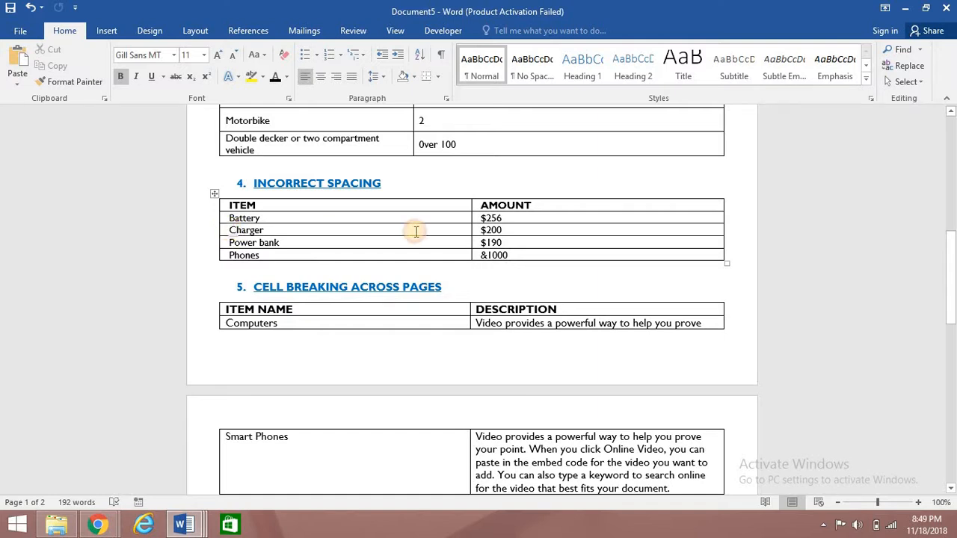
left_click_drag(419, 230, 551, 226)
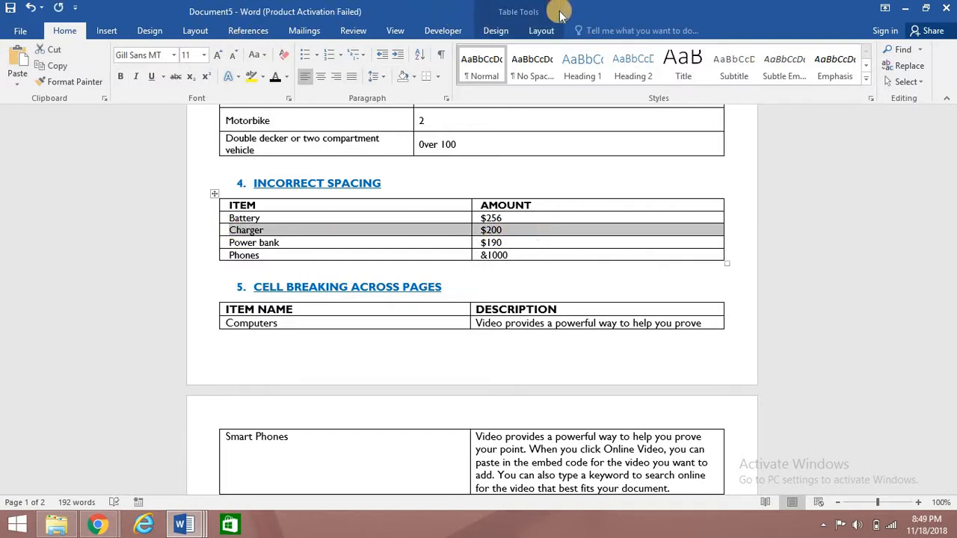
left_click(542, 31)
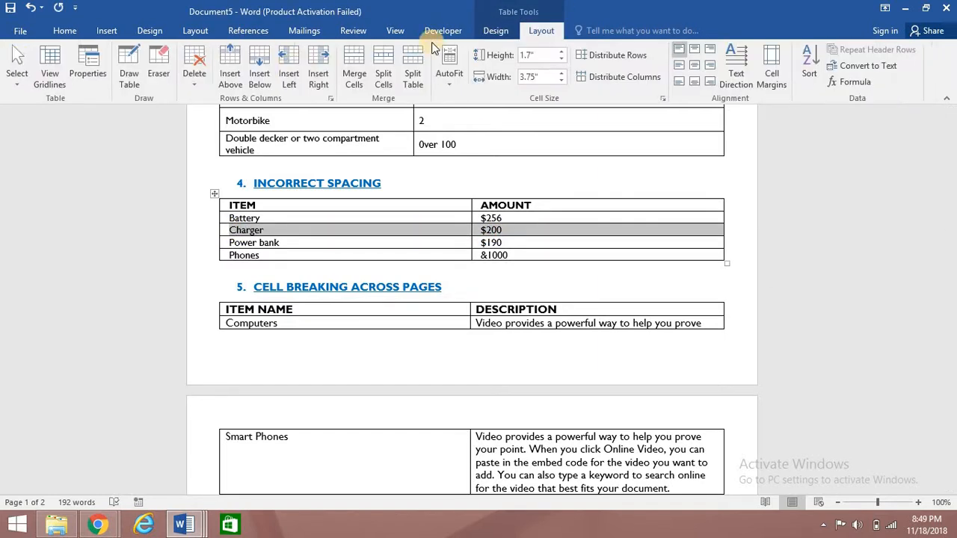
left_click(195, 86)
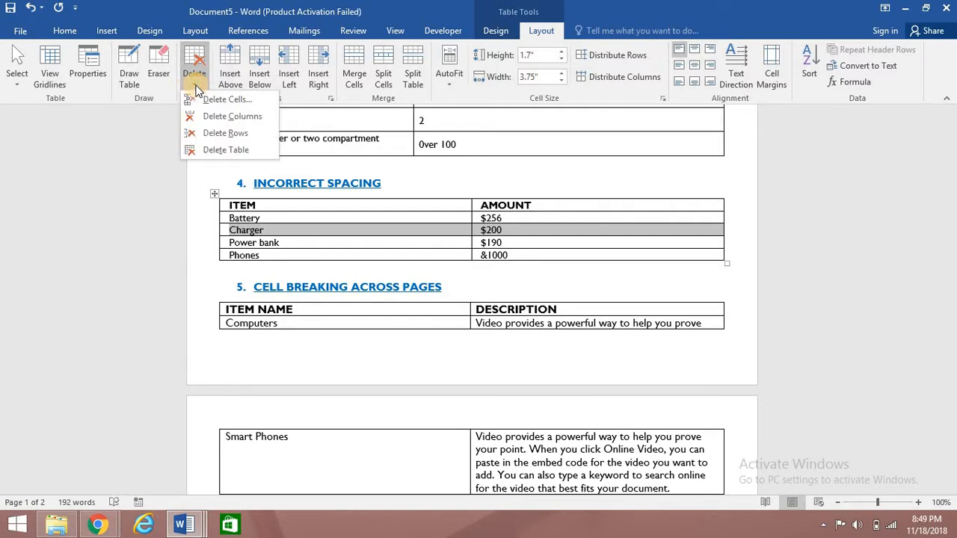
left_click(227, 133)
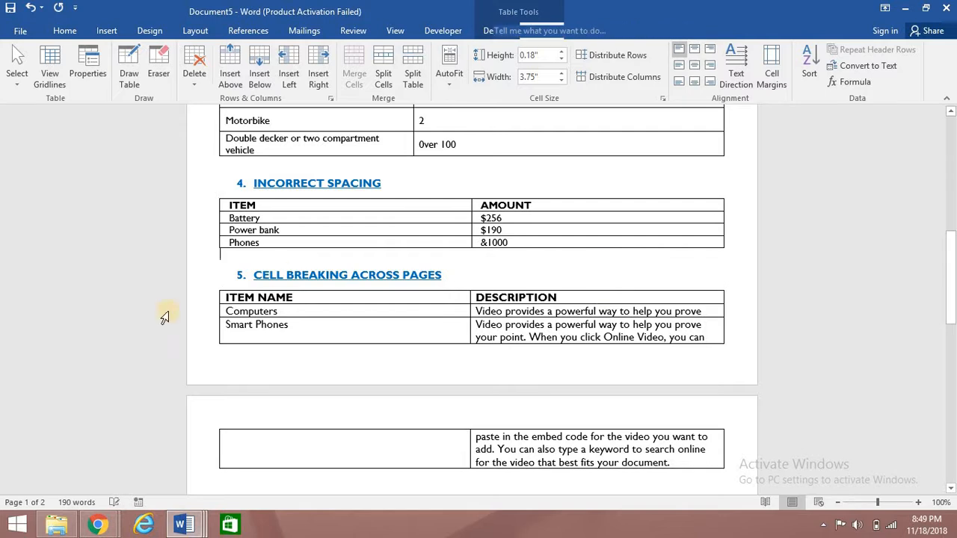
key("Down")
key("Down")
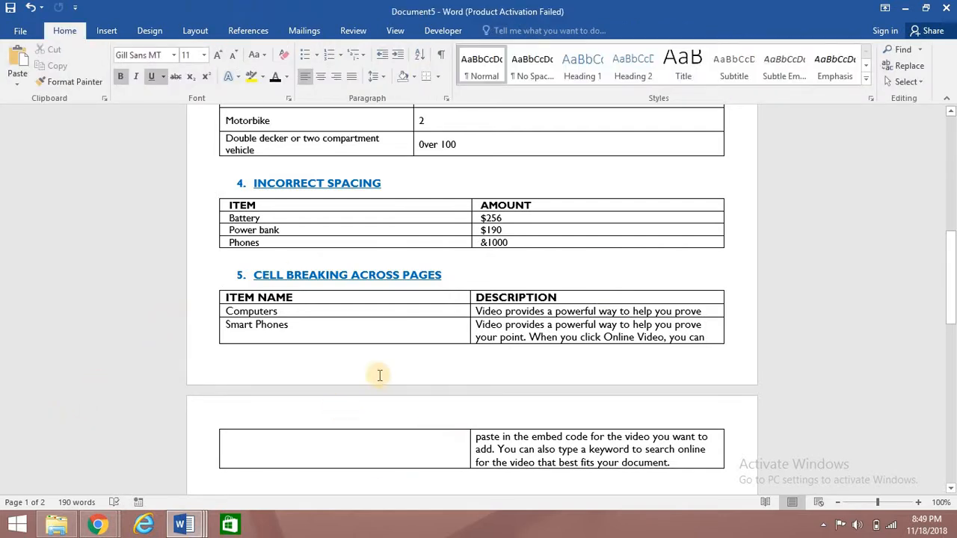
Select the whole Cell Breaking Across Pages table and turn off "Allow row to break across pages" for all its rows
left_click(254, 325)
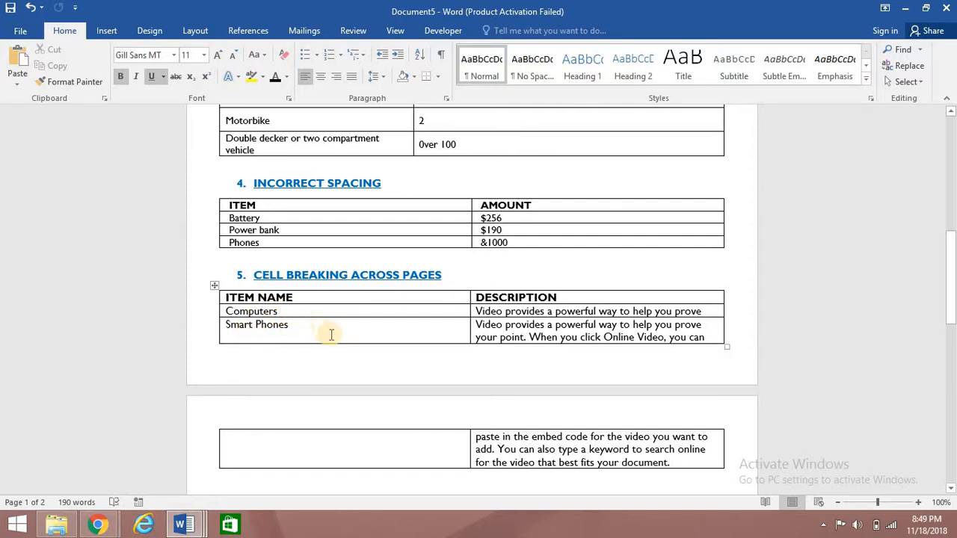
left_click(378, 340)
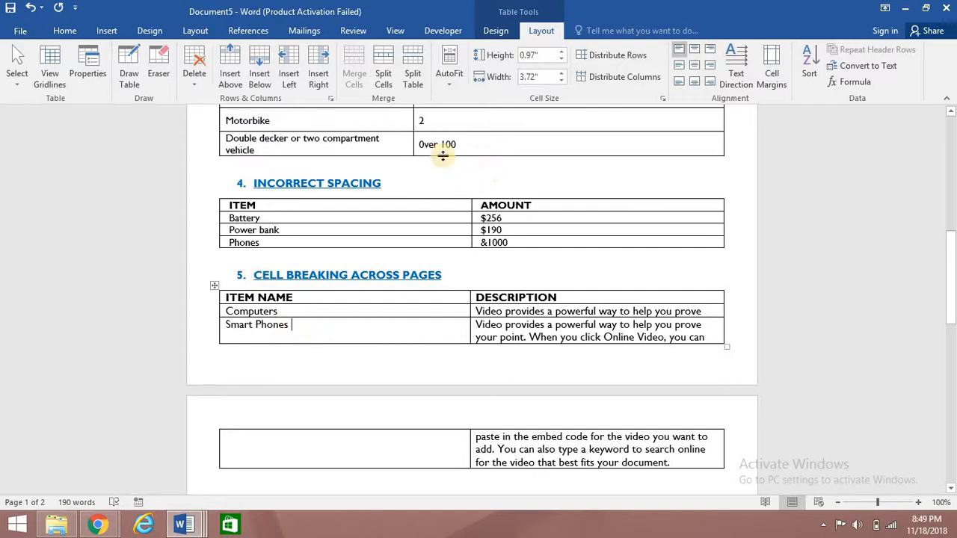
left_click(65, 30)
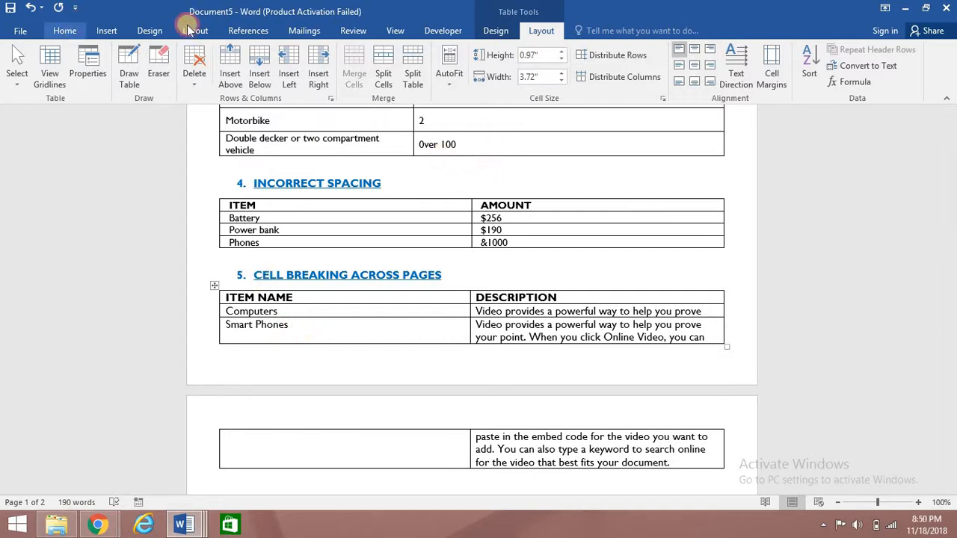
left_click(548, 36)
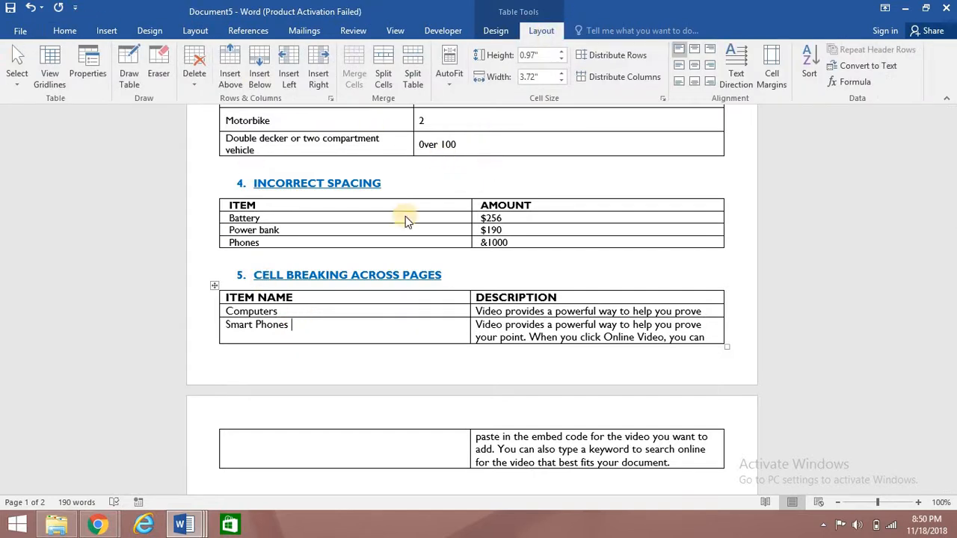
left_click(212, 286)
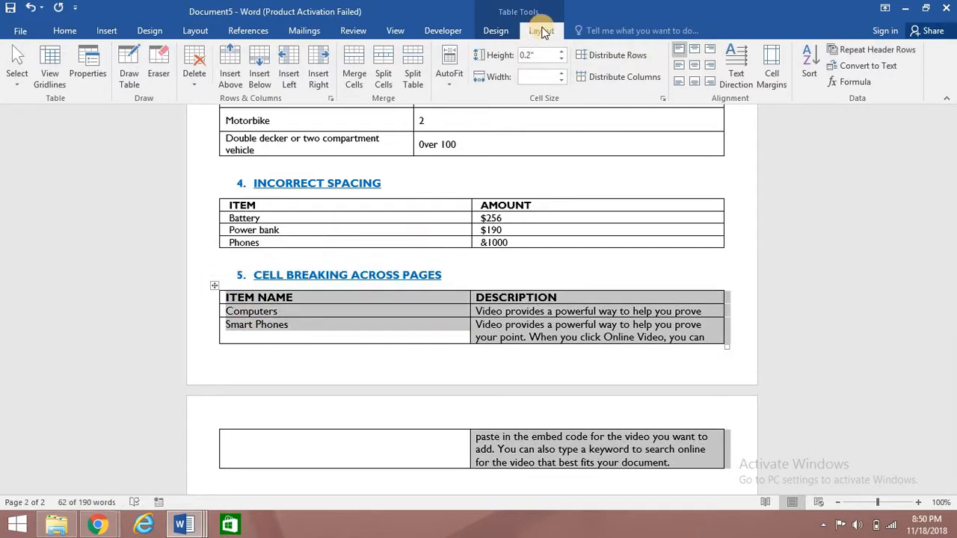
left_click(88, 67)
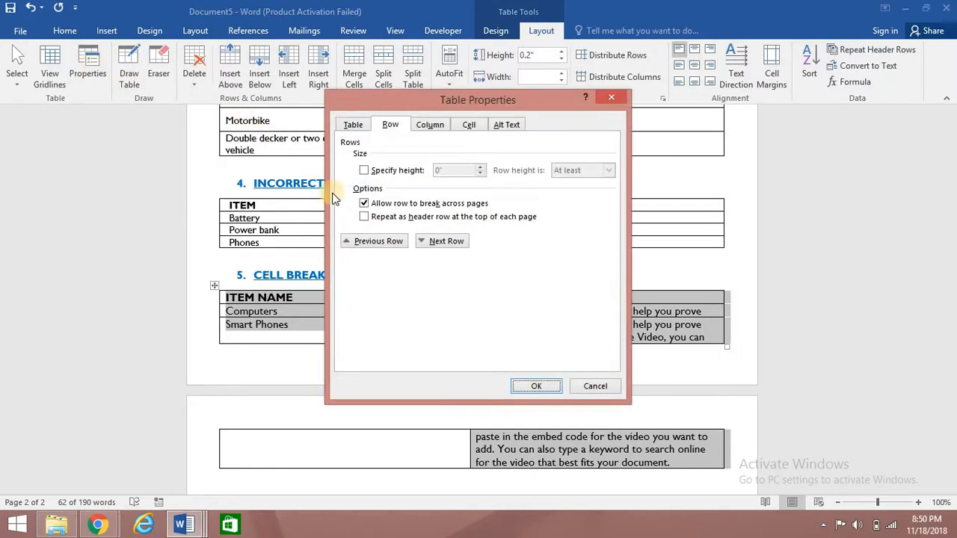
left_click(356, 127)
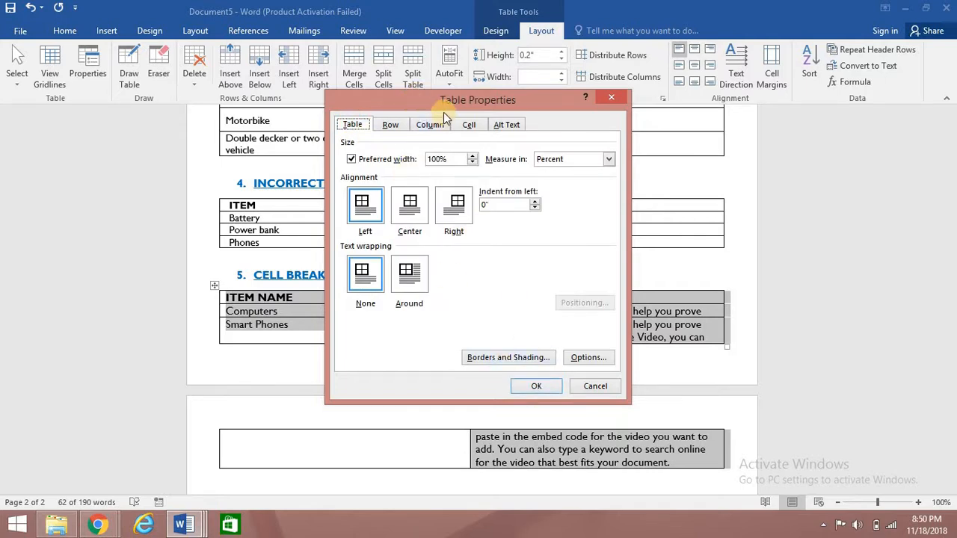
left_click(390, 127)
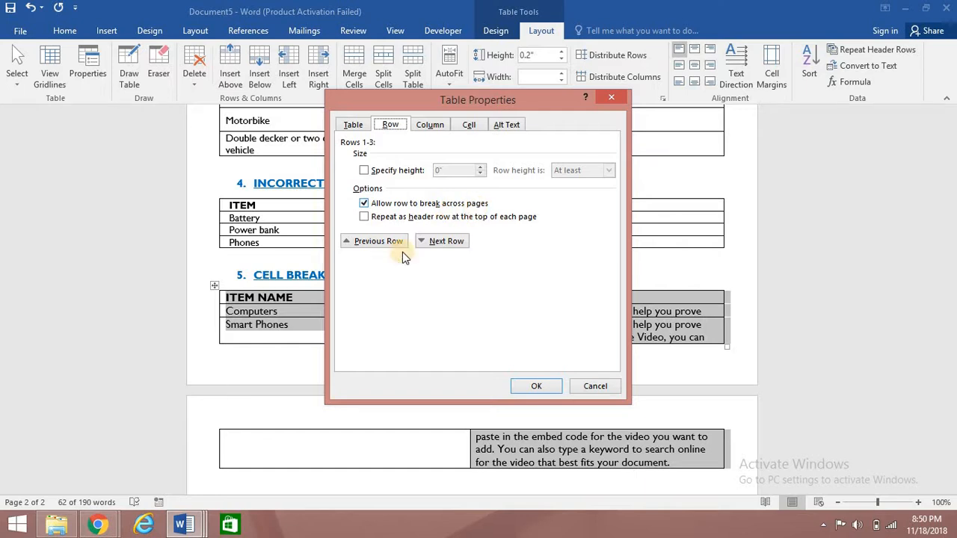
left_click_drag(805, 226, 778, 86)
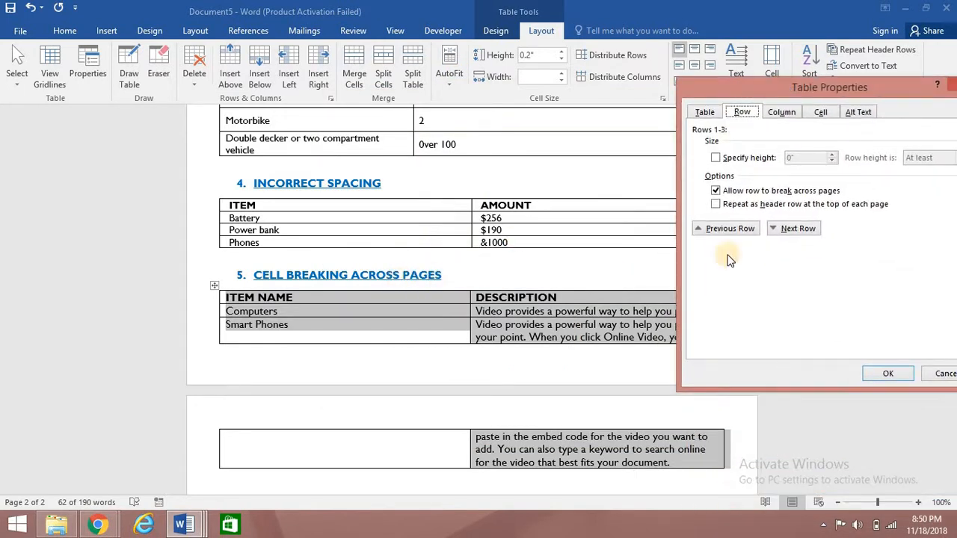
left_click_drag(710, 83, 663, 86)
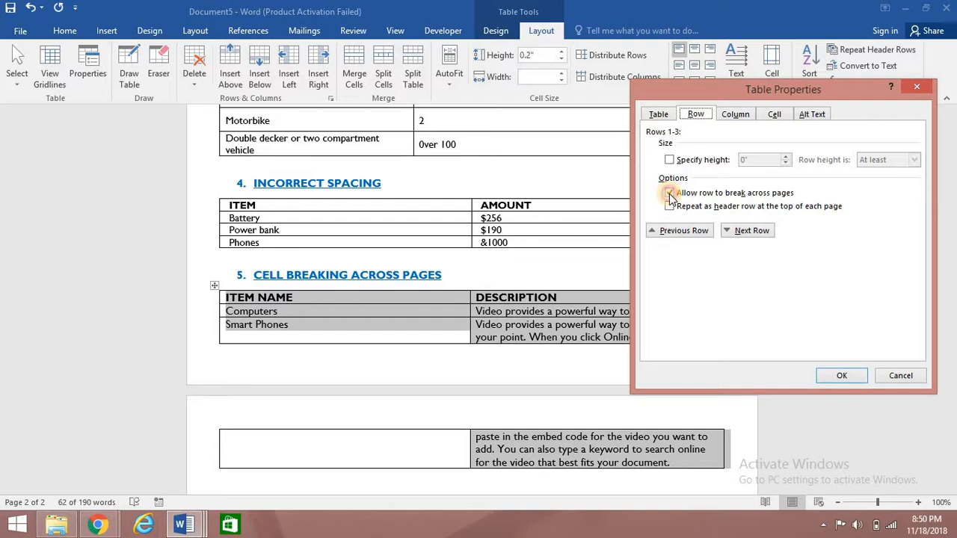
left_click(669, 194)
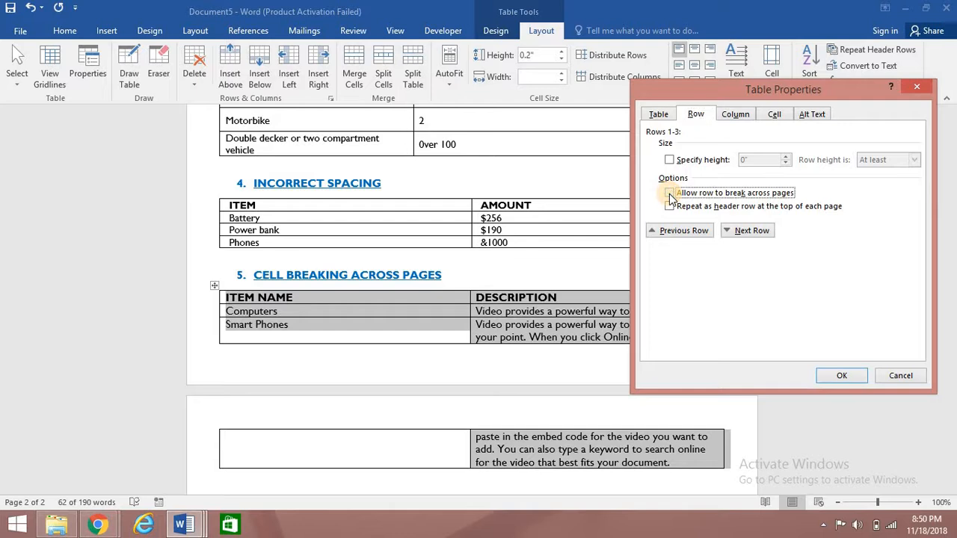
left_click(840, 378)
Review the Smart Phones row at the page break and look over the other corrected tables in the document
scroll(516, 374, "down", 3)
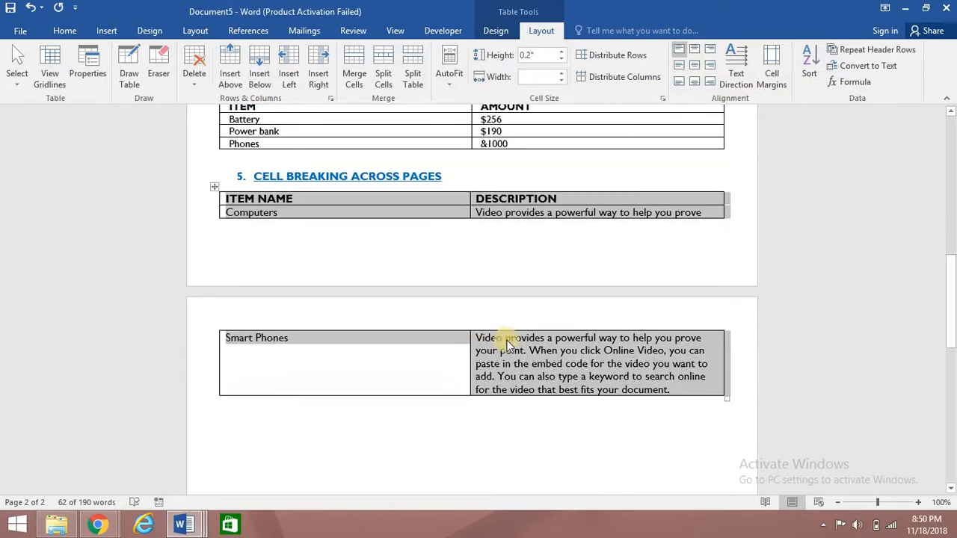
left_click(538, 362)
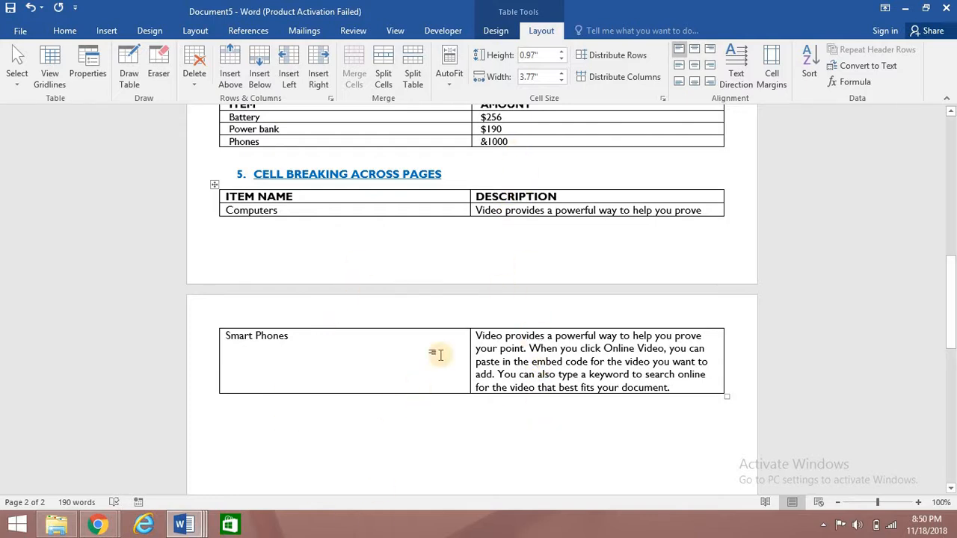
scroll(445, 336, "up", 8)
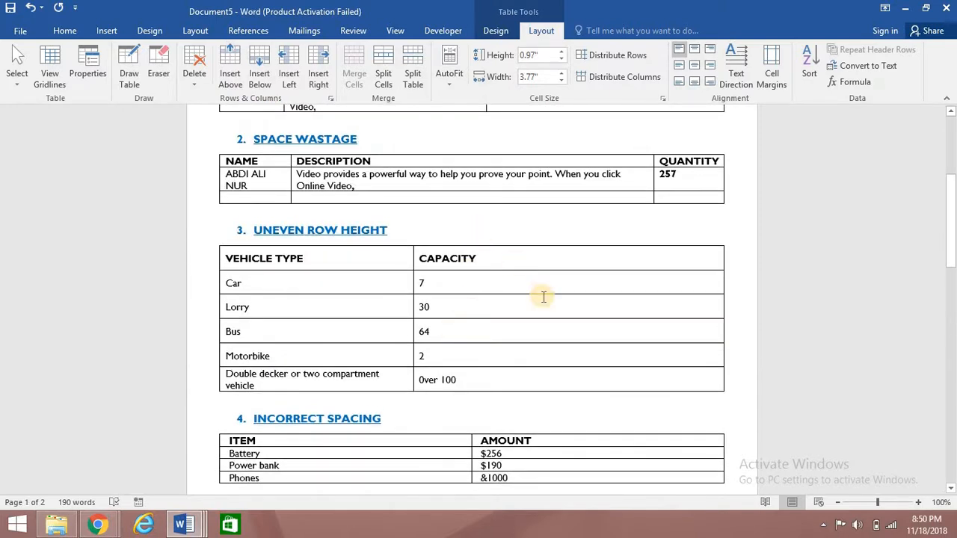
scroll(524, 333, "down", 3)
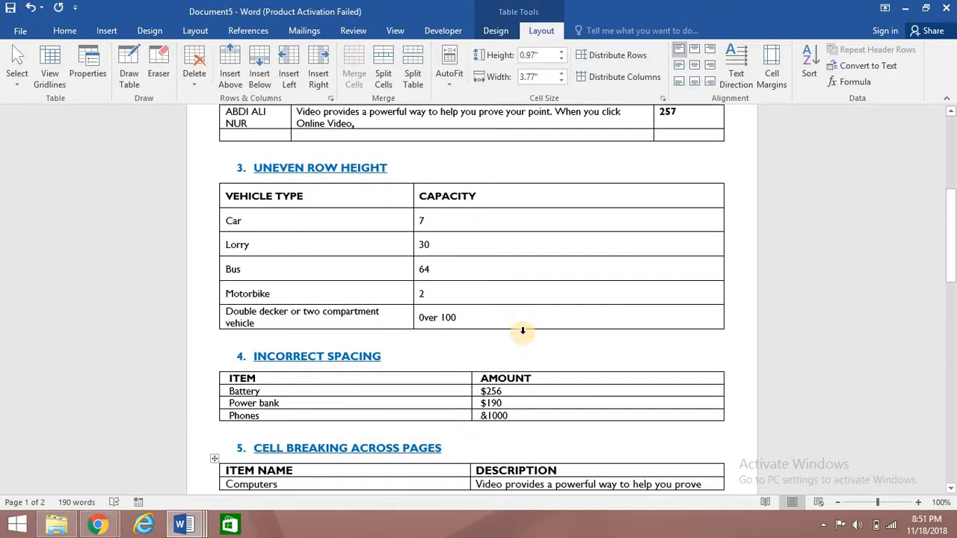
scroll(524, 334, "down", 4)
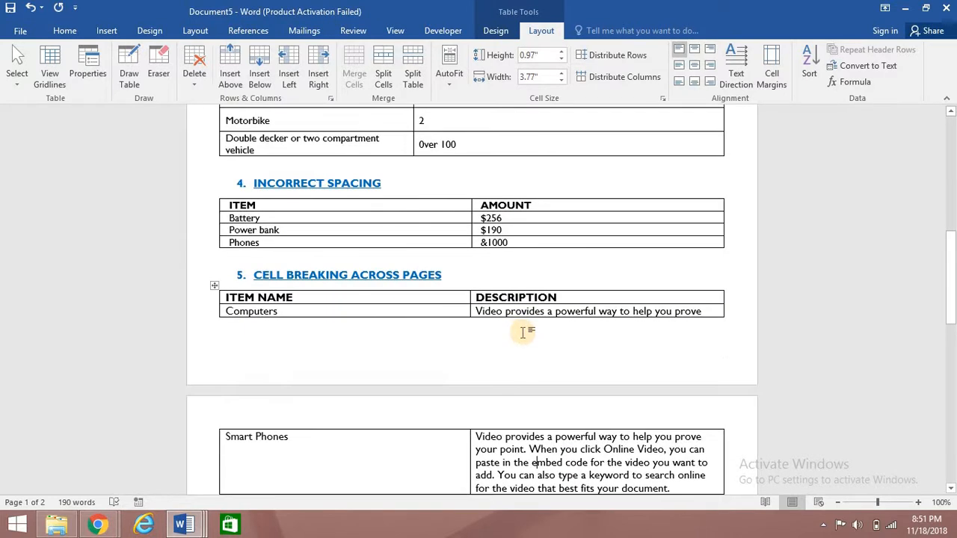
scroll(522, 332, "down", 4)
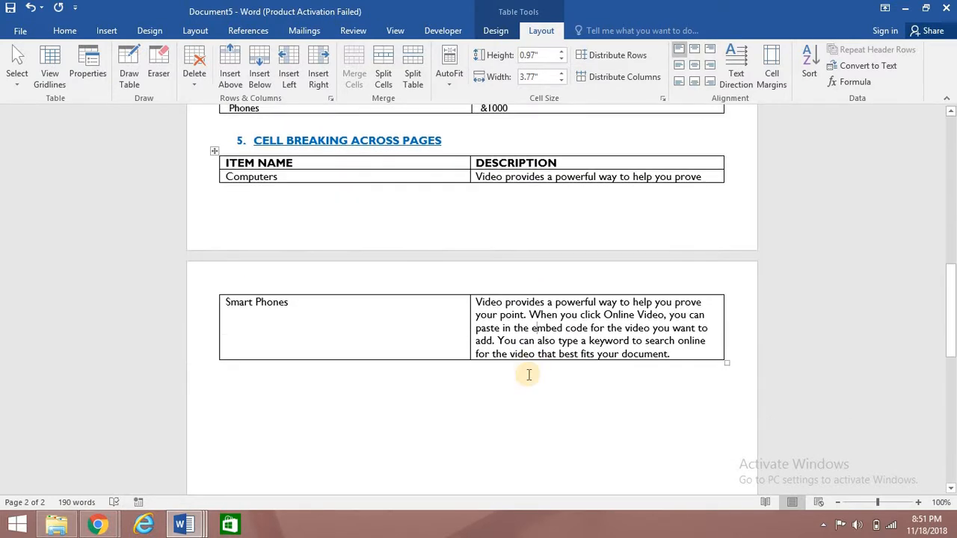
scroll(528, 375, "down", 4)
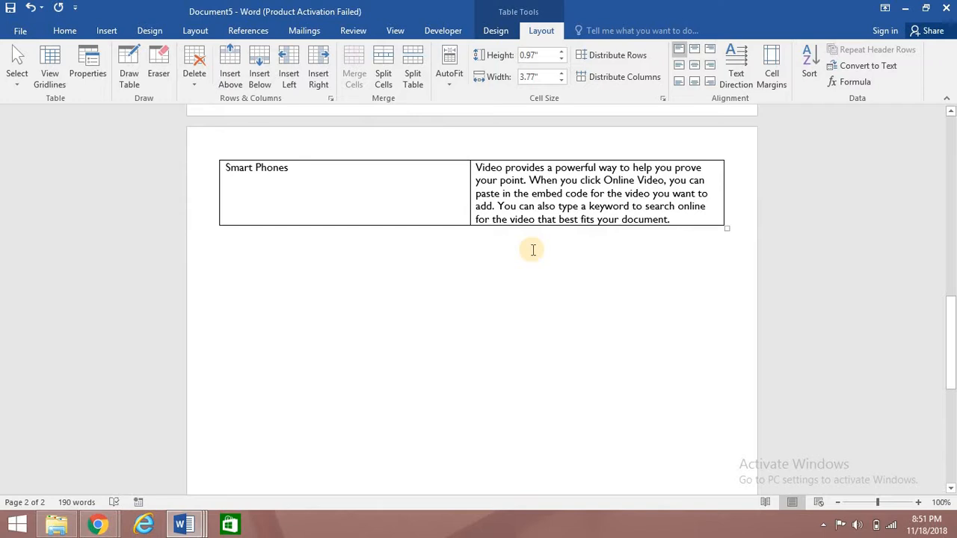
scroll(533, 250, "up", 9)
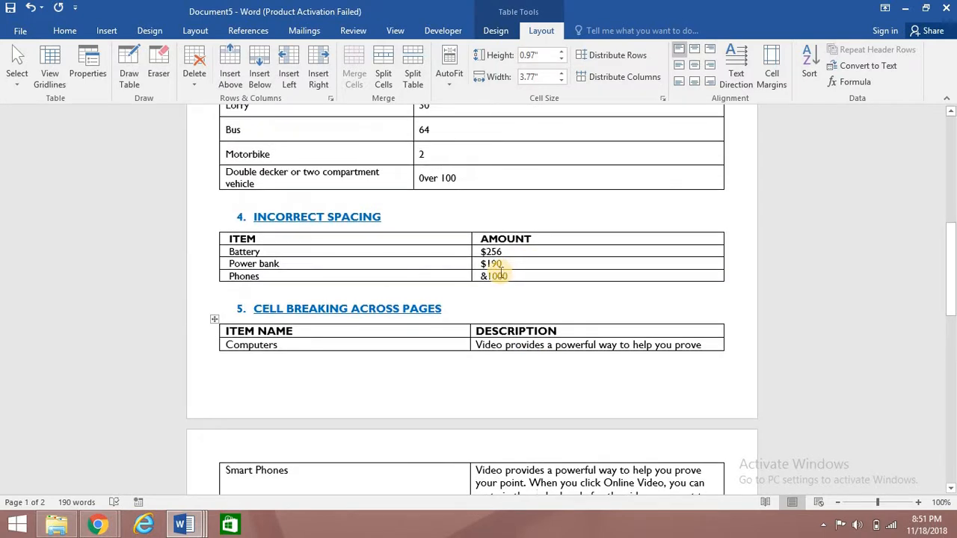